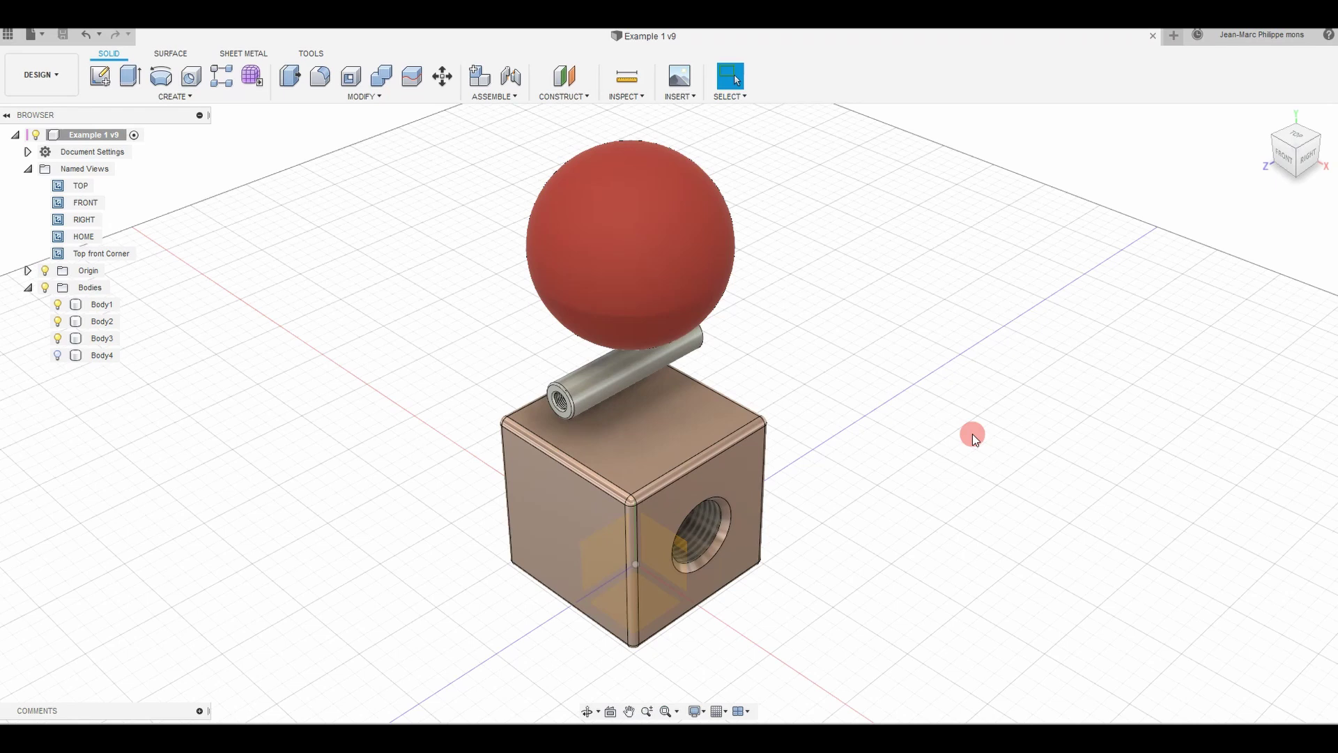
# Select the red ball, metal tube and copper cube in turn to identify their bodies.
pyautogui.click(604, 230)
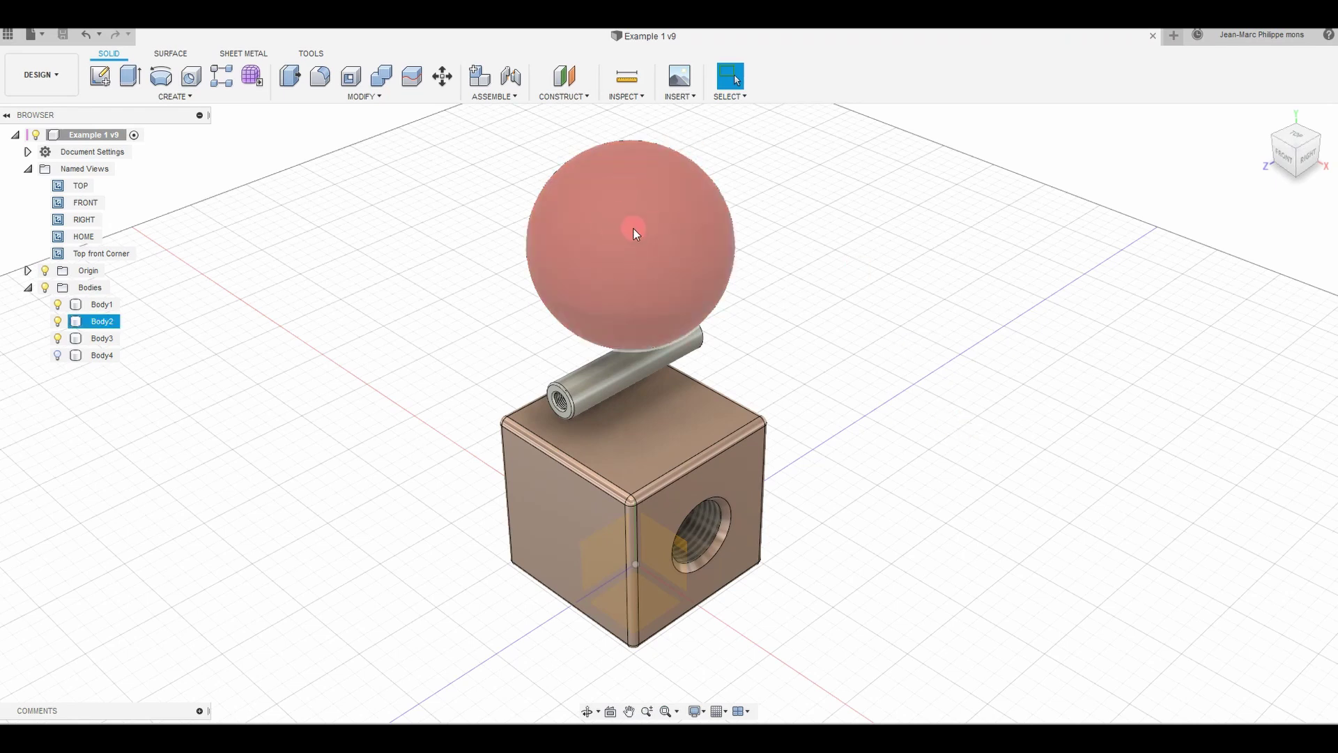
pyautogui.click(882, 478)
pyautogui.click(597, 376)
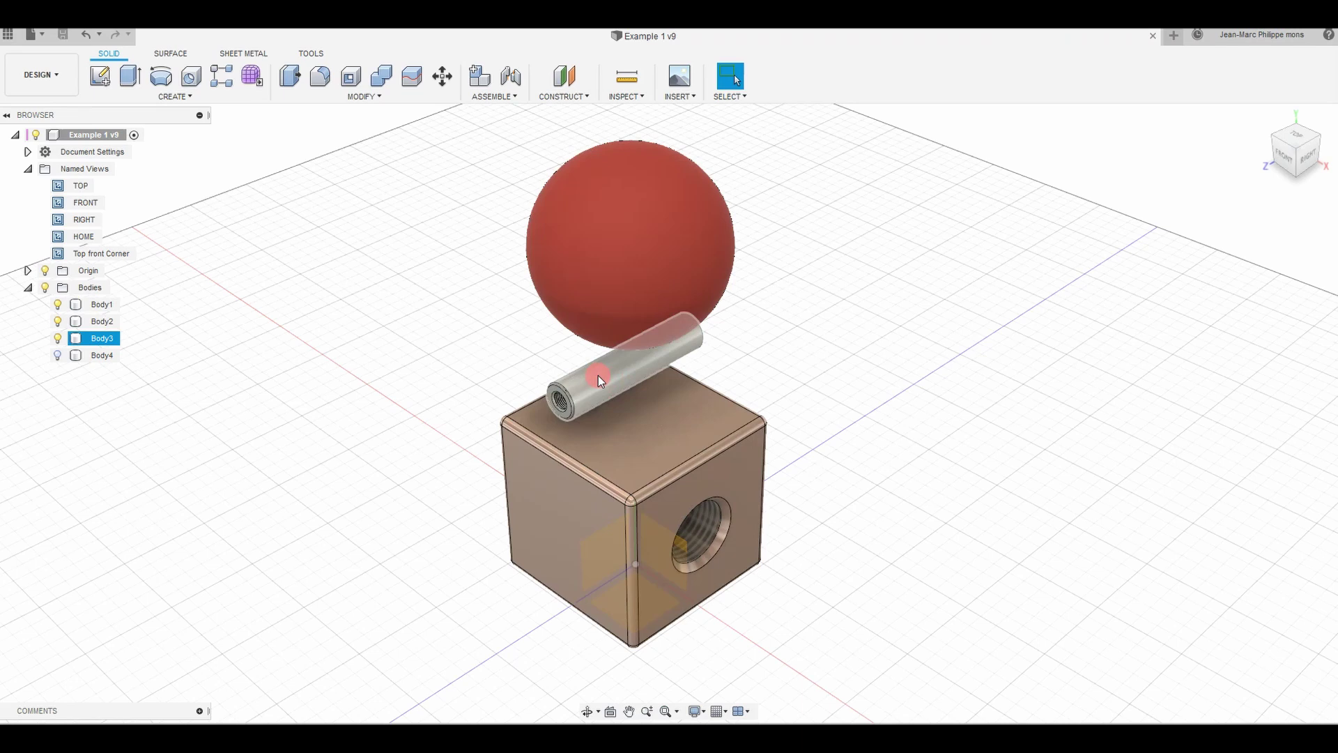
pyautogui.click(746, 407)
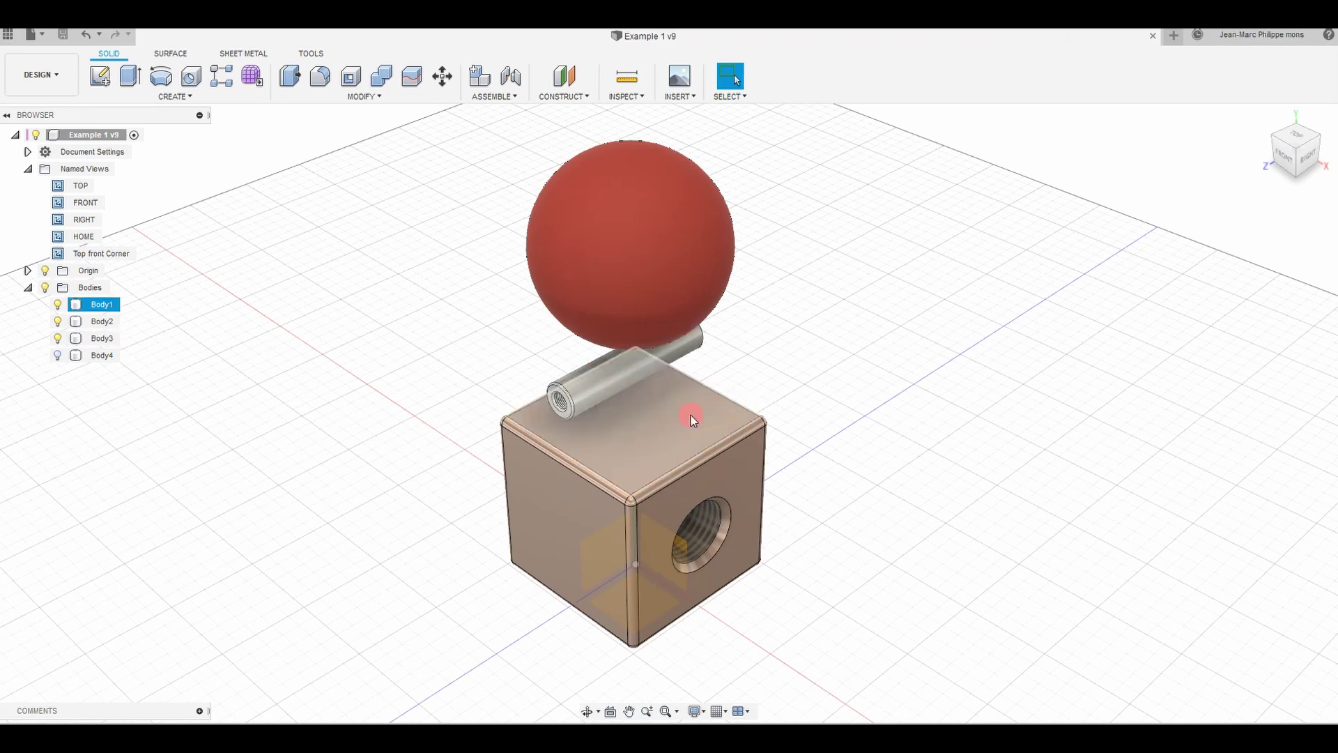
pyautogui.click(754, 543)
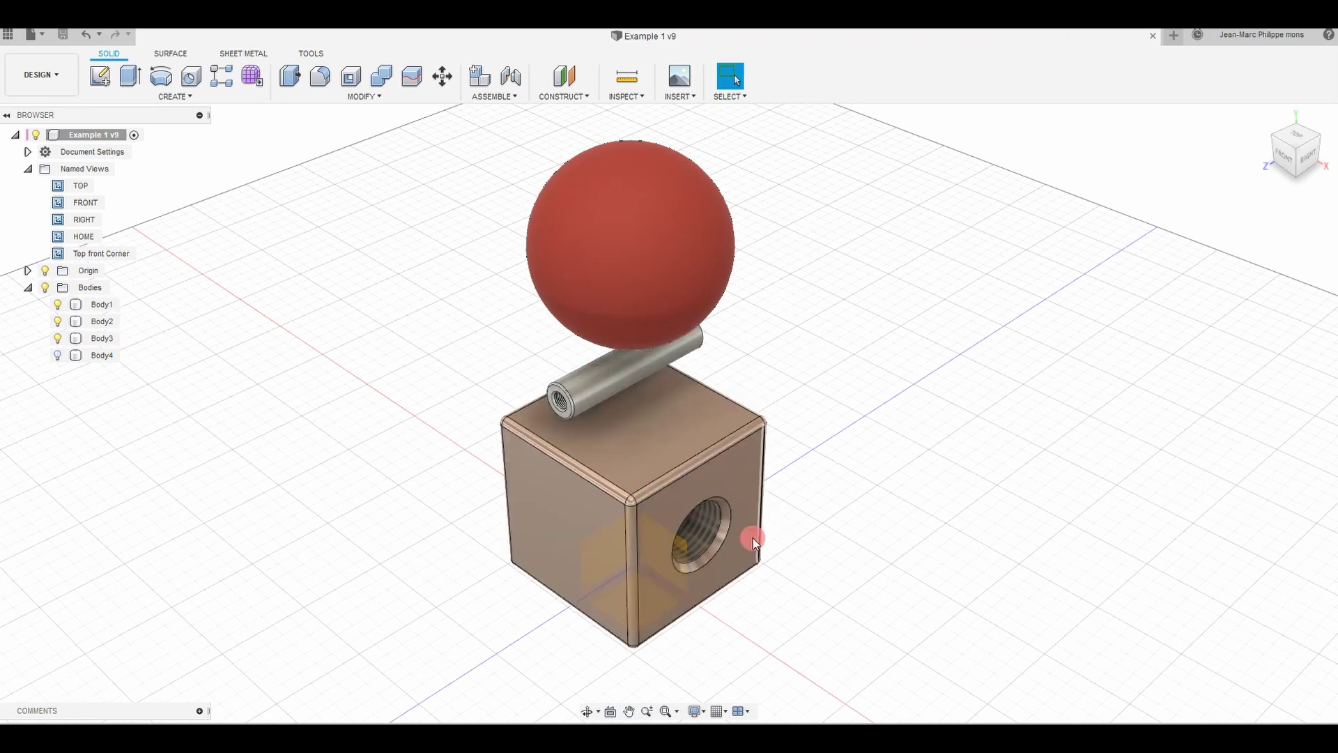
pyautogui.click(748, 460)
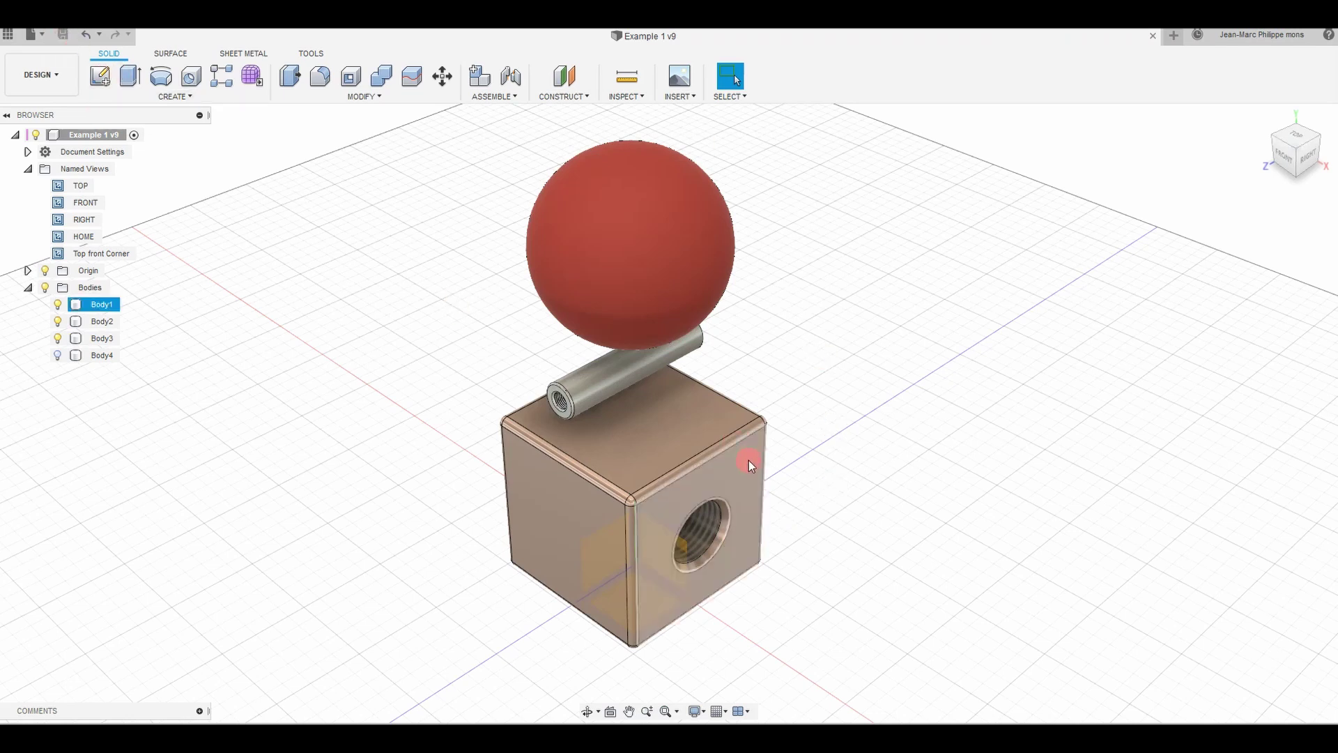
# Review the appearance settings for the copper cube's top face, then clear the selection.
pyautogui.rightClick(634, 445)
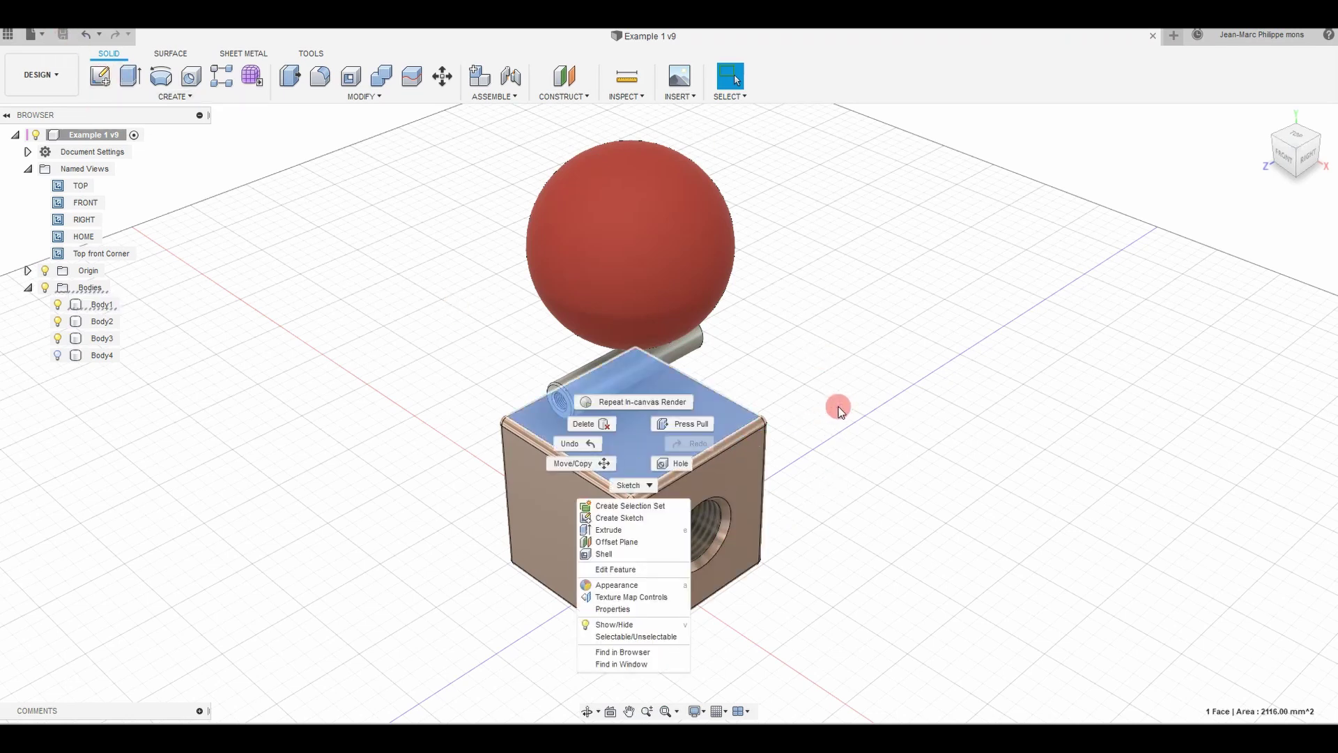
pyautogui.click(622, 584)
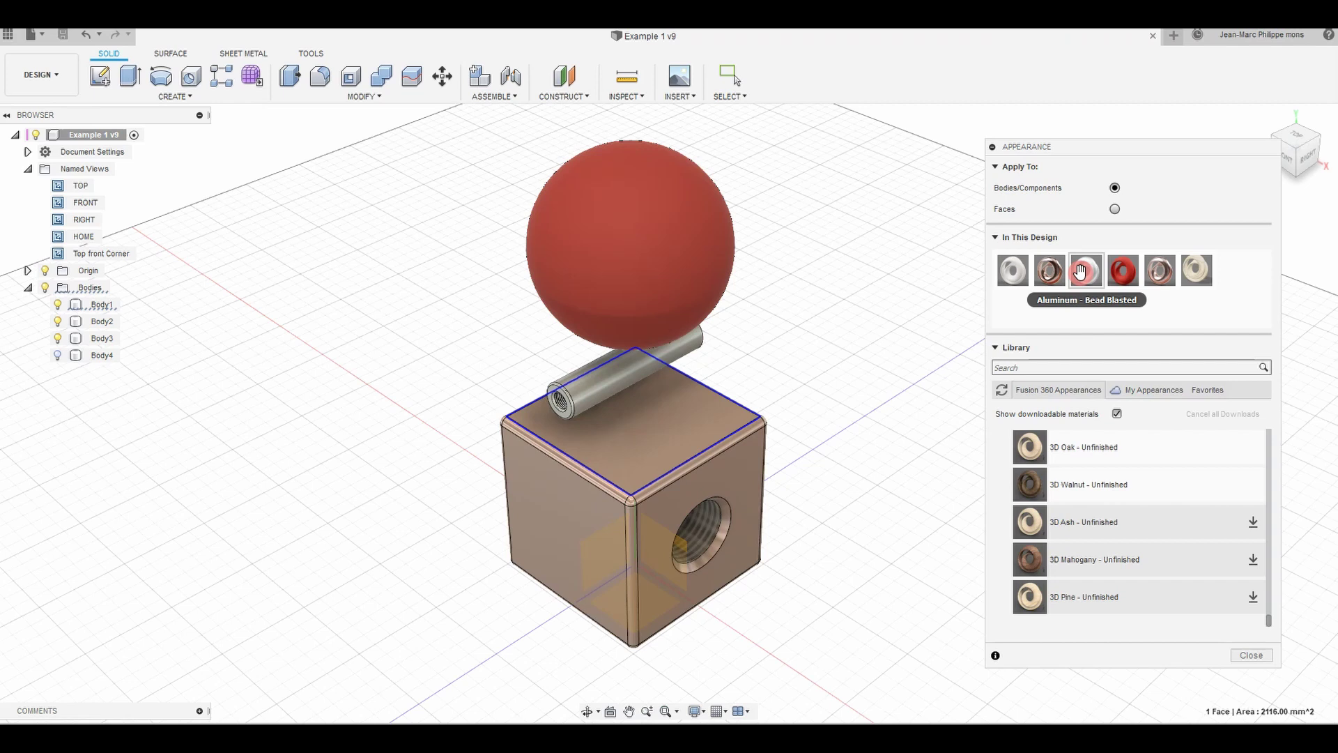
pyautogui.click(1261, 658)
pyautogui.click(1195, 523)
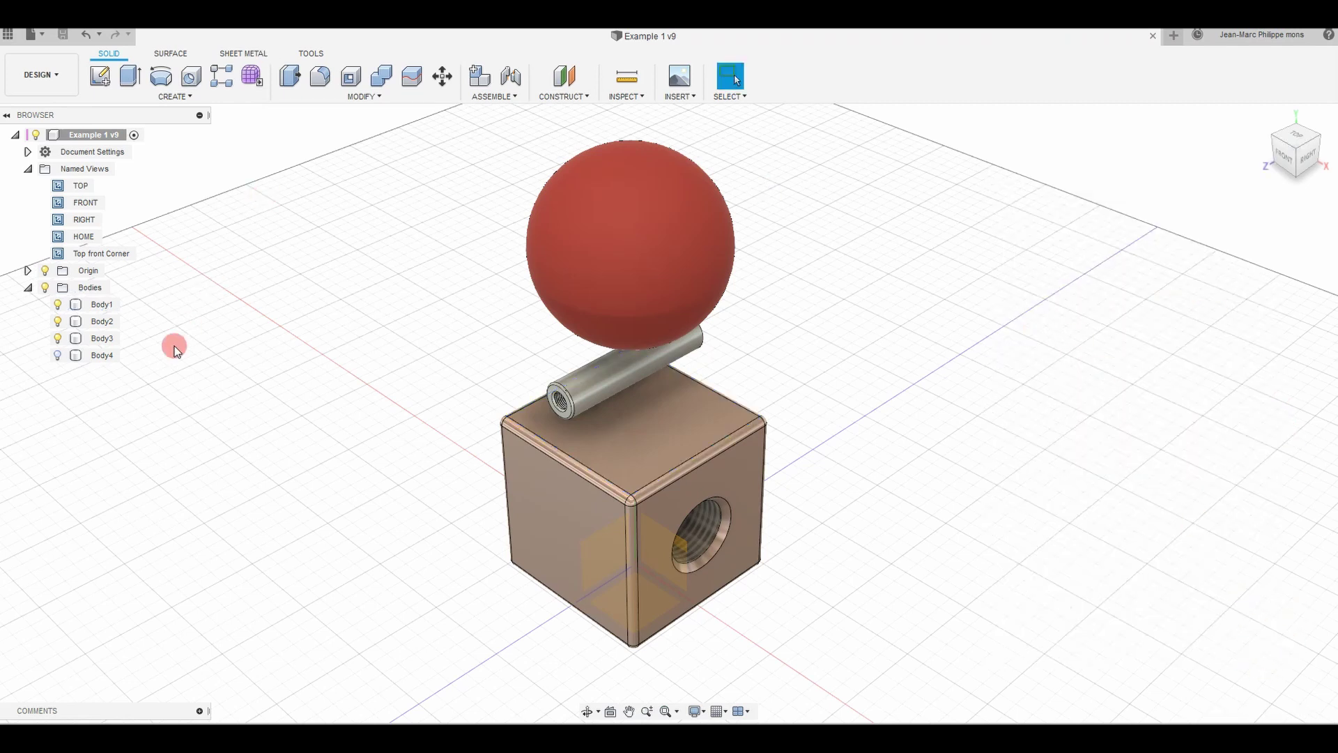
# Show Body4 and give the floor slab a wood appearance, 3D Walnut then a lighter wood.
pyautogui.click(55, 354)
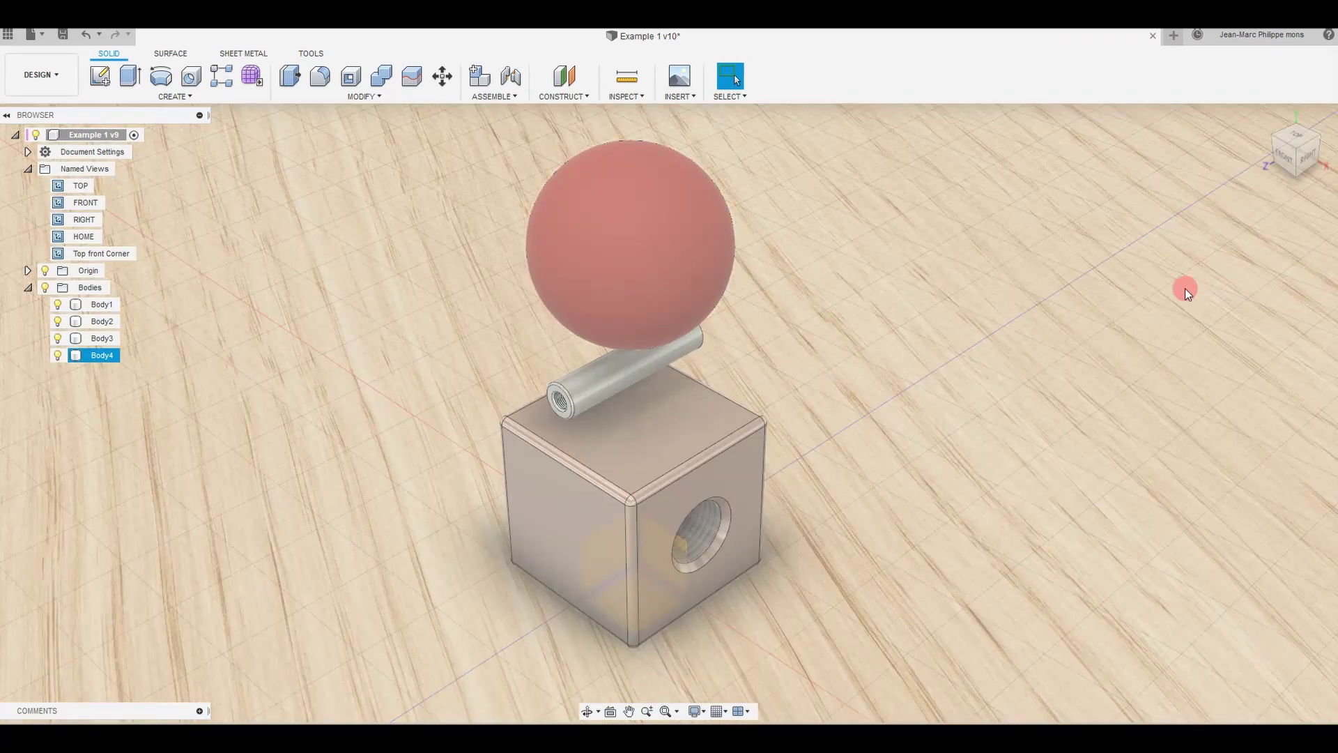
pyautogui.click(884, 324)
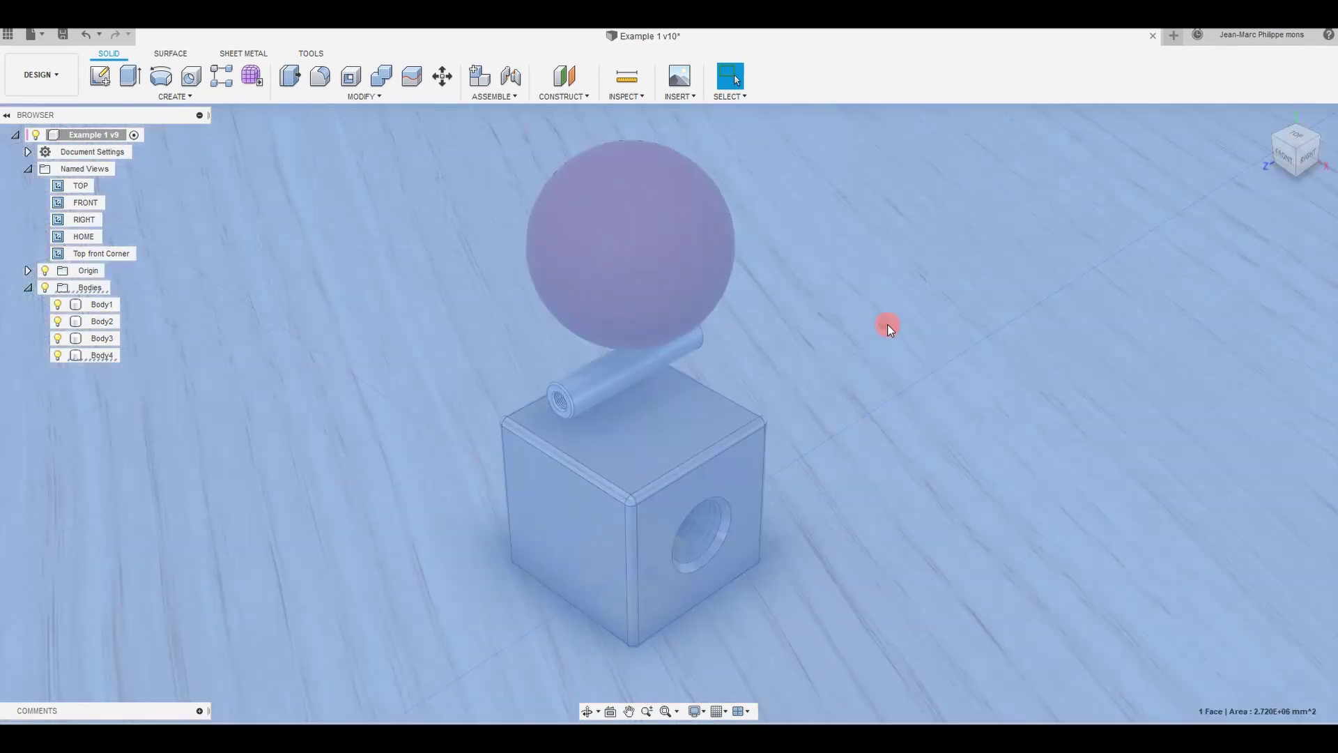
pyautogui.rightClick(889, 325)
pyautogui.click(884, 465)
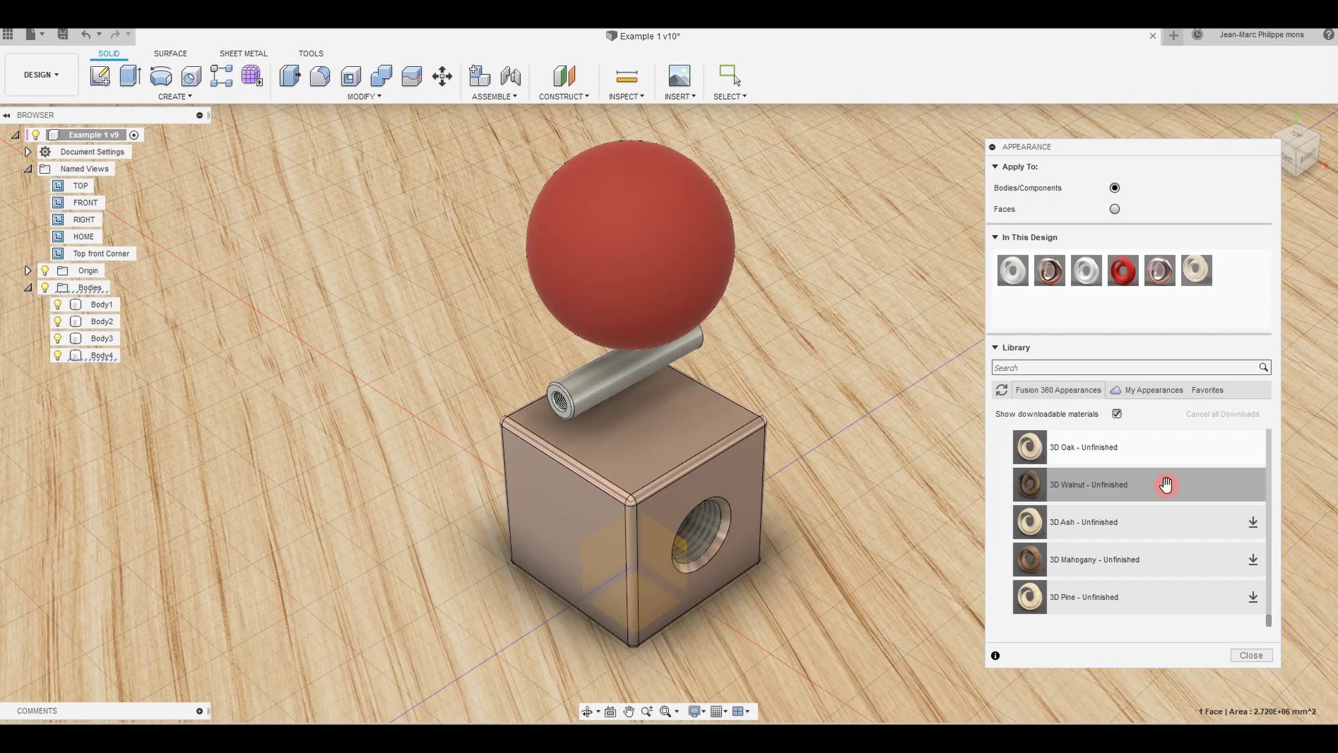
pyautogui.moveTo(1167, 484); pyautogui.dragTo(813, 366)
pyautogui.moveTo(793, 299); pyautogui.dragTo(794, 299)
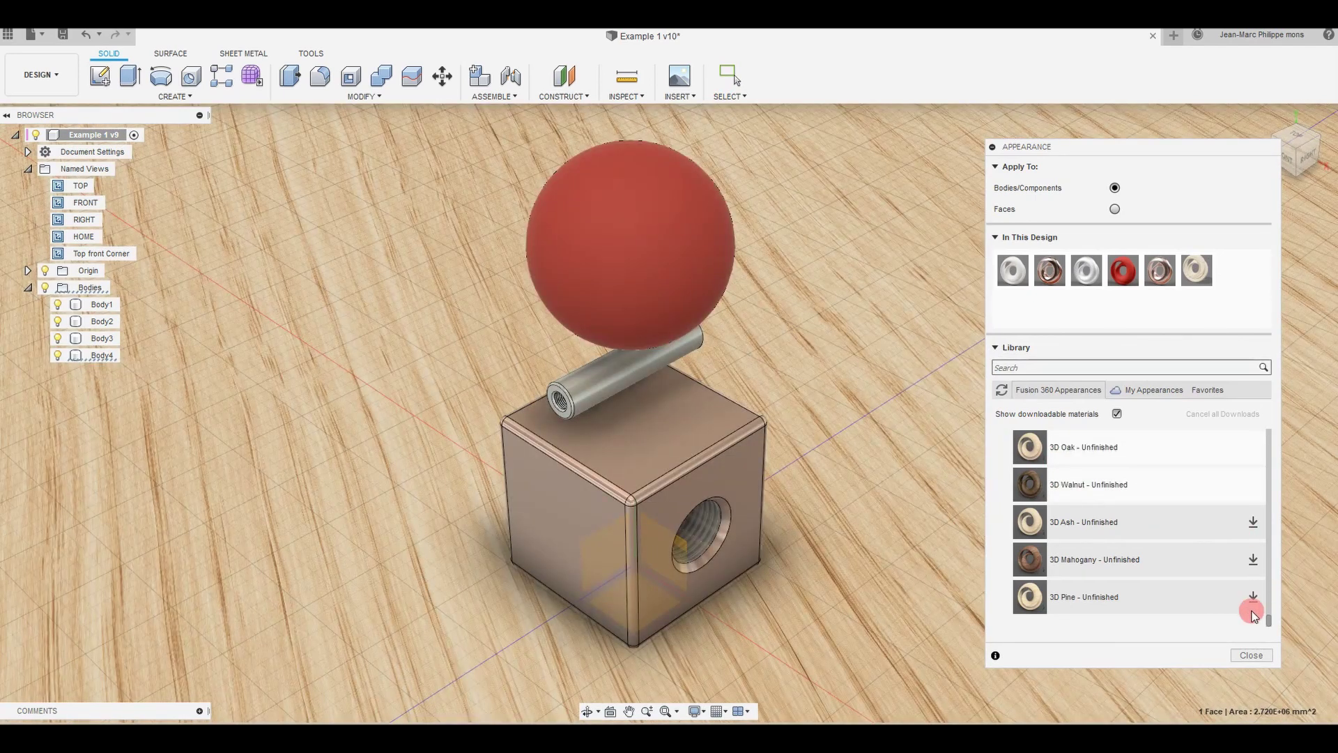
pyautogui.click(1251, 655)
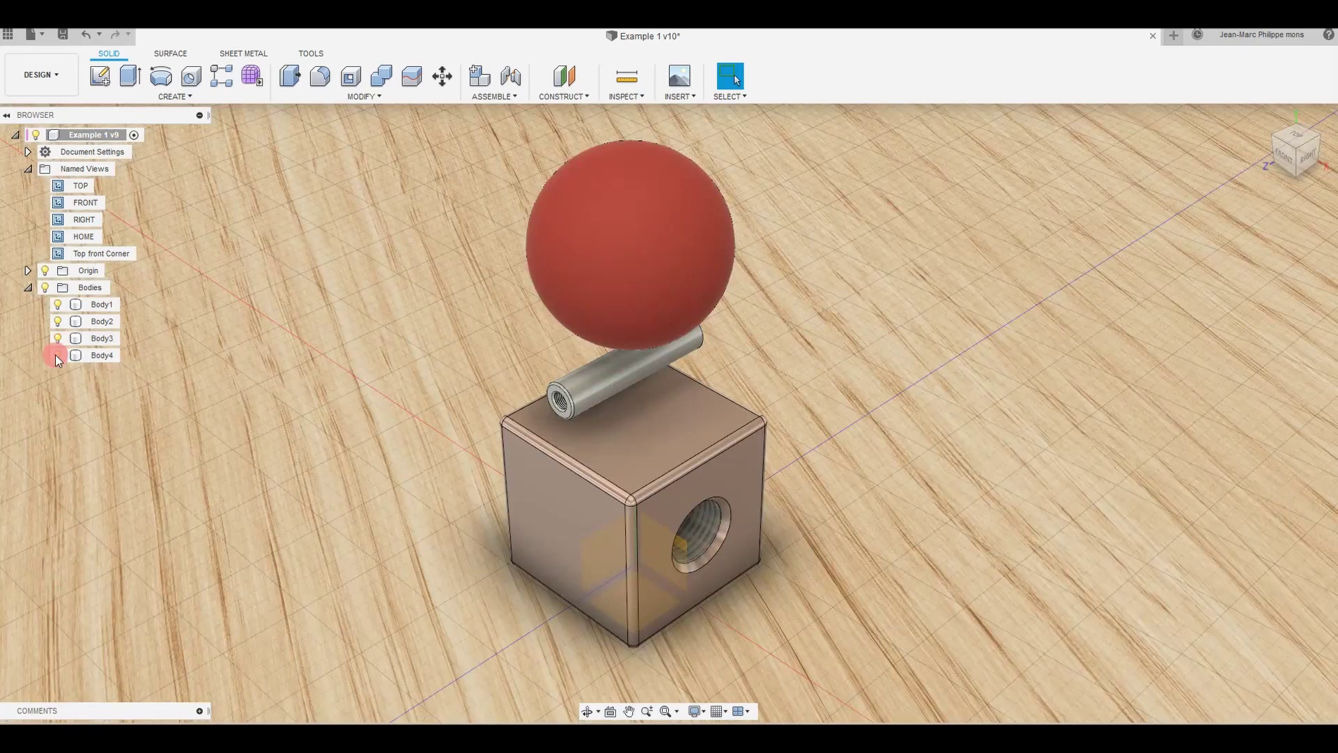
# Hide Body4 and jump to the Top front Corner, then the HOME, named view.
pyautogui.click(57, 354)
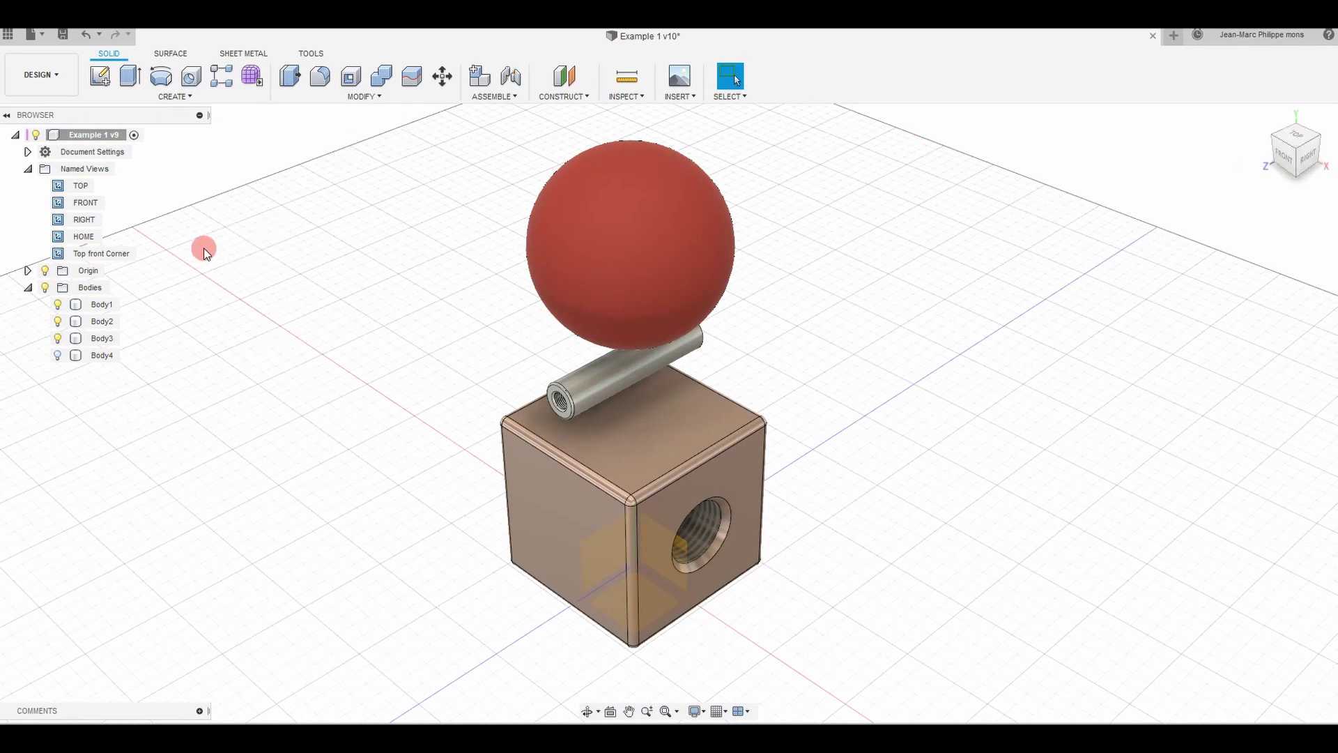
pyautogui.doubleClick(106, 255)
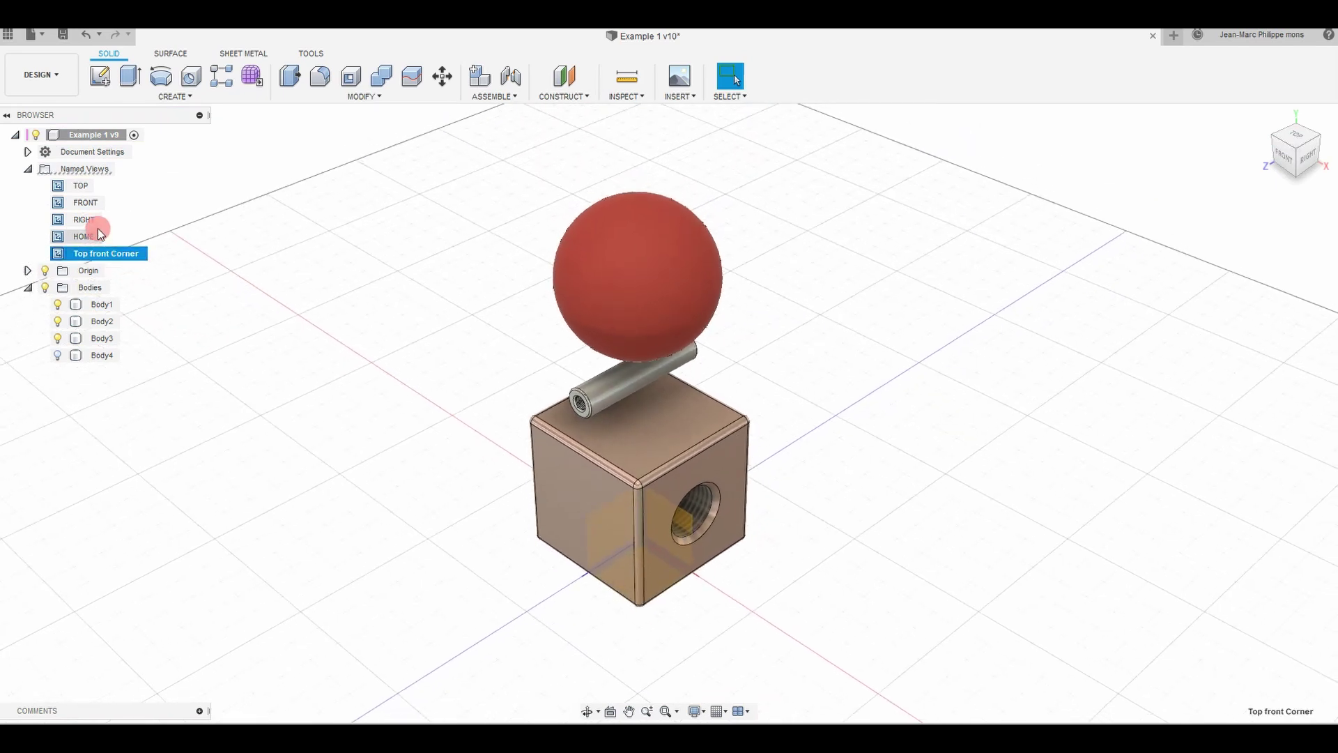
pyautogui.doubleClick(82, 237)
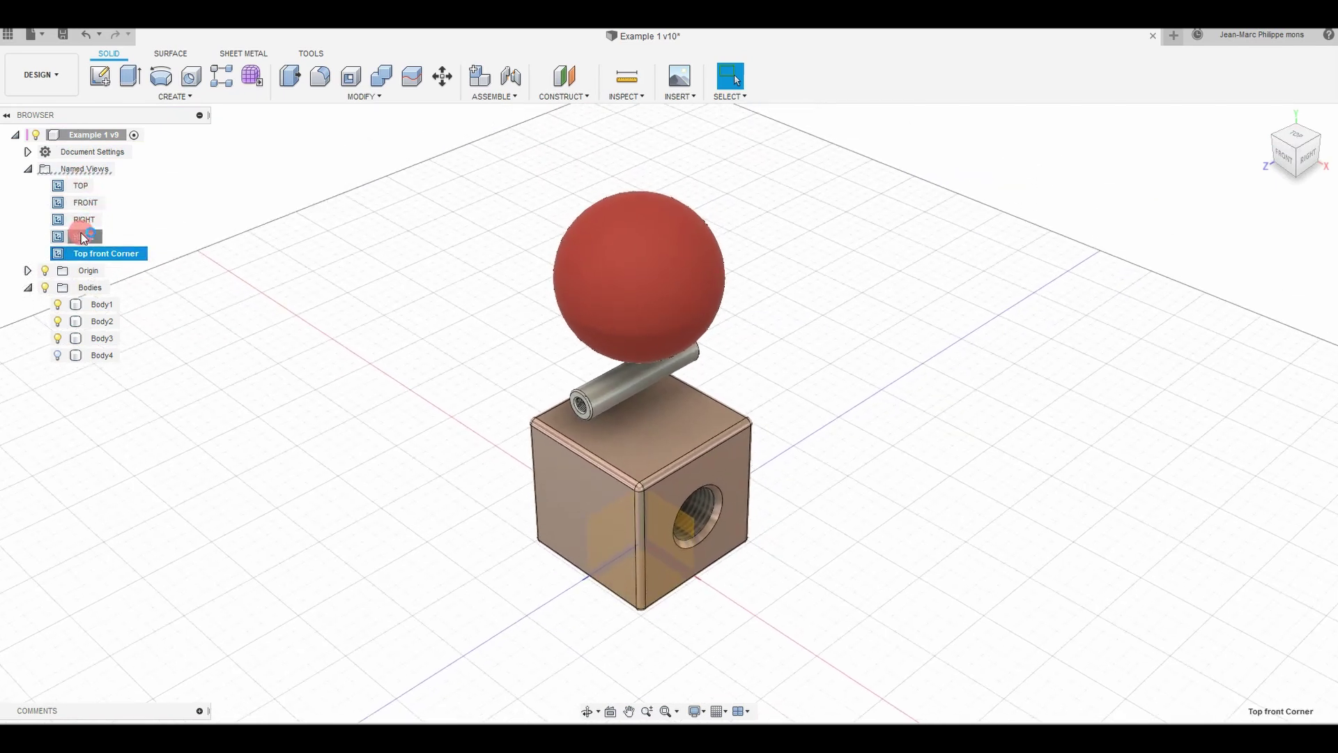
# Nudge the model slightly left and switch the workspace from DESIGN to RENDER.
pyautogui.moveTo(980, 288); pyautogui.dragTo(967, 282, button='middle')
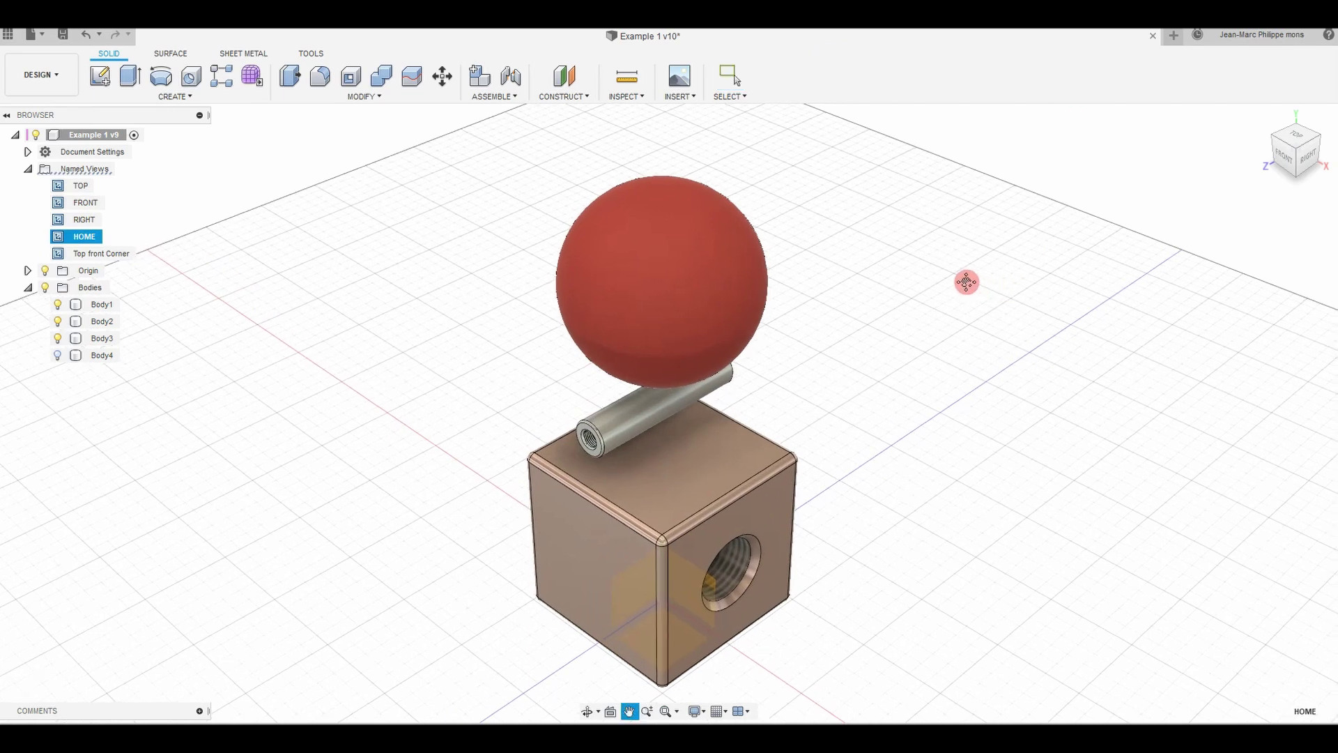
pyautogui.press('Escape')
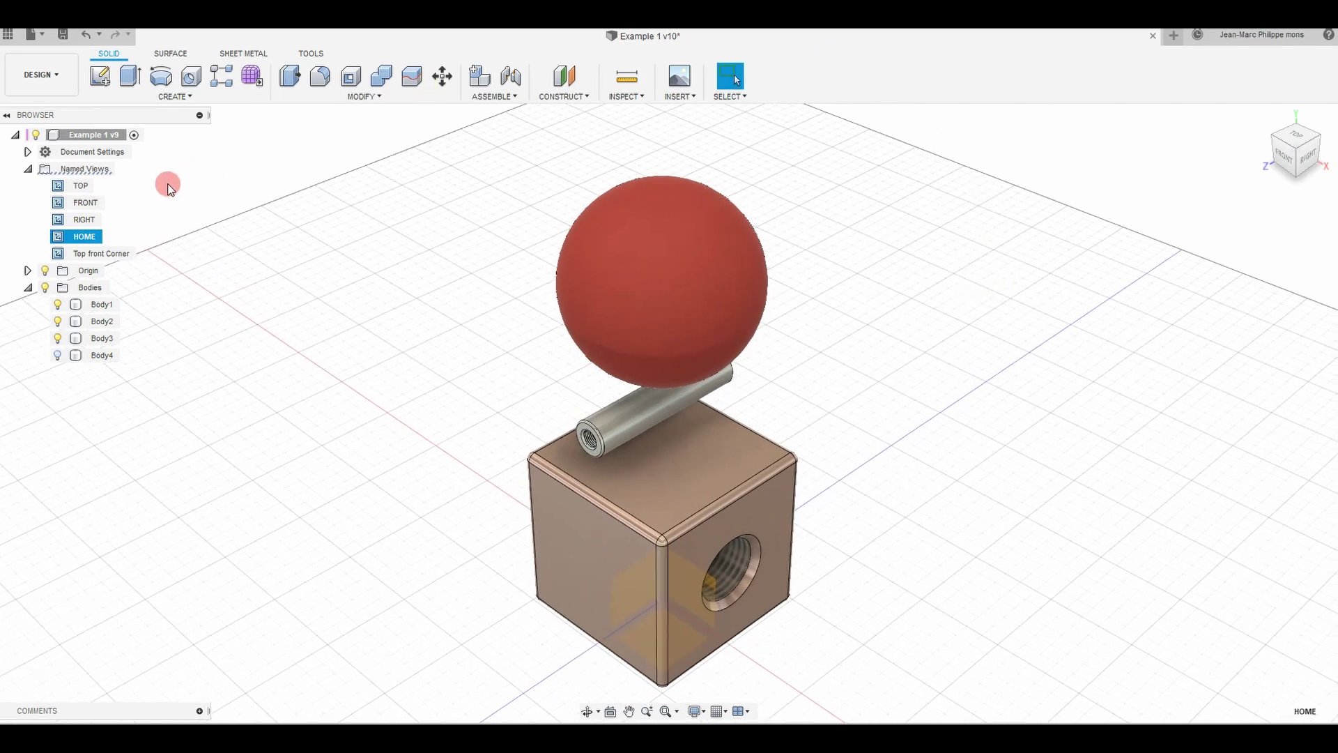
pyautogui.click(38, 73)
pyautogui.click(44, 137)
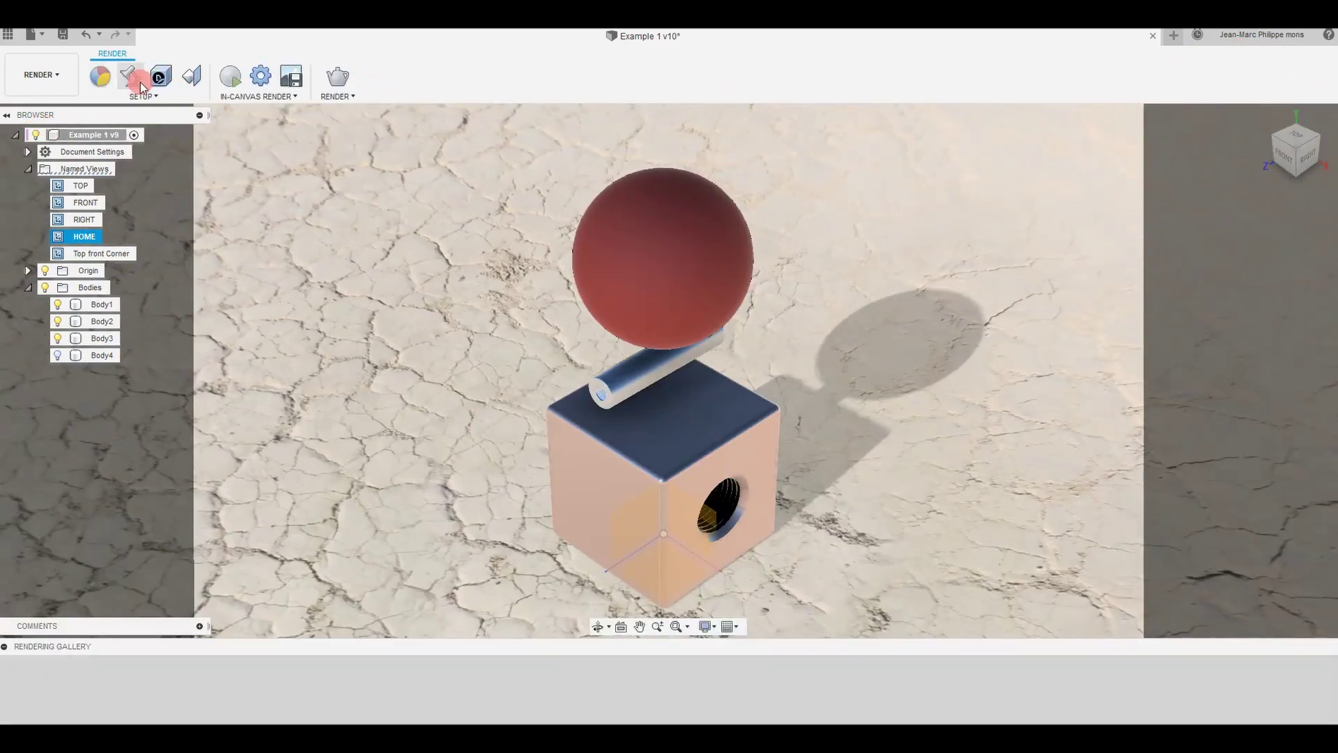
# Apply the Cool Light environment from the library and set its brightness to 1500.
pyautogui.click(136, 83)
pyautogui.click(1226, 218)
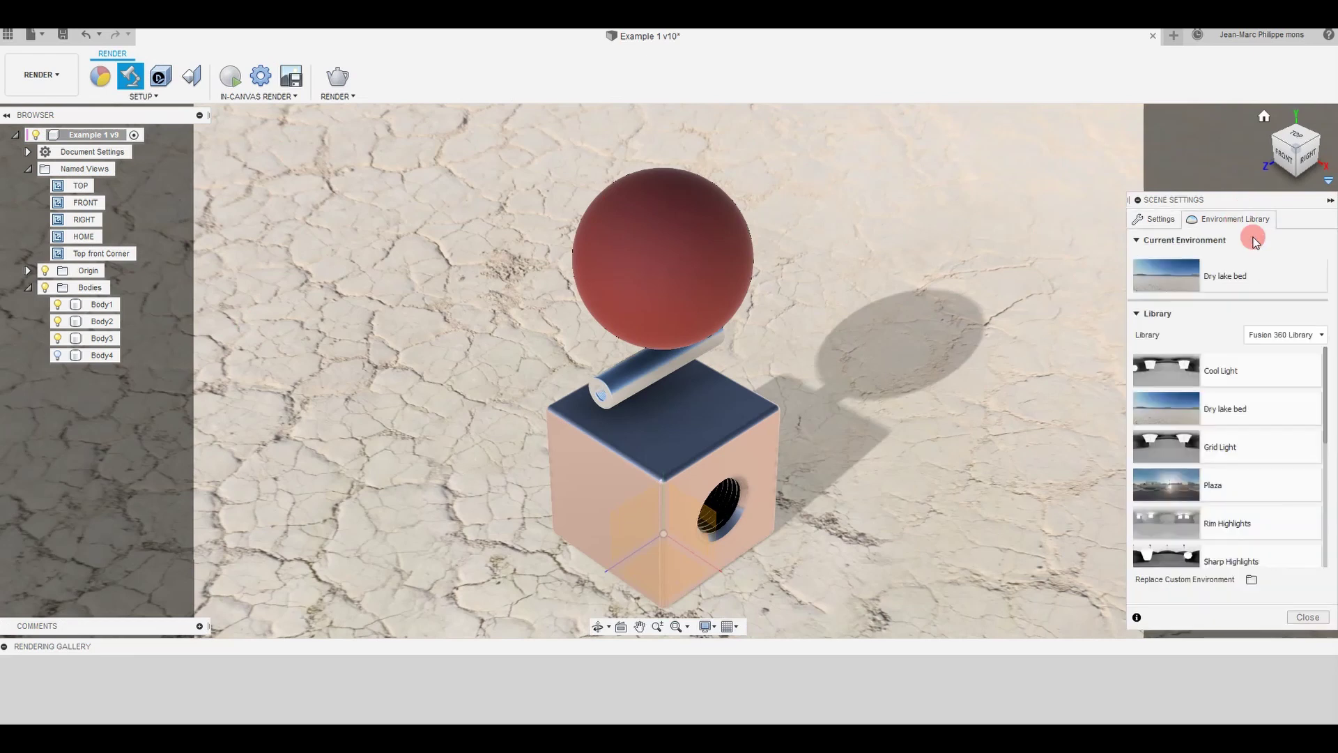
pyautogui.moveTo(1255, 380); pyautogui.dragTo(910, 193)
pyautogui.click(1161, 219)
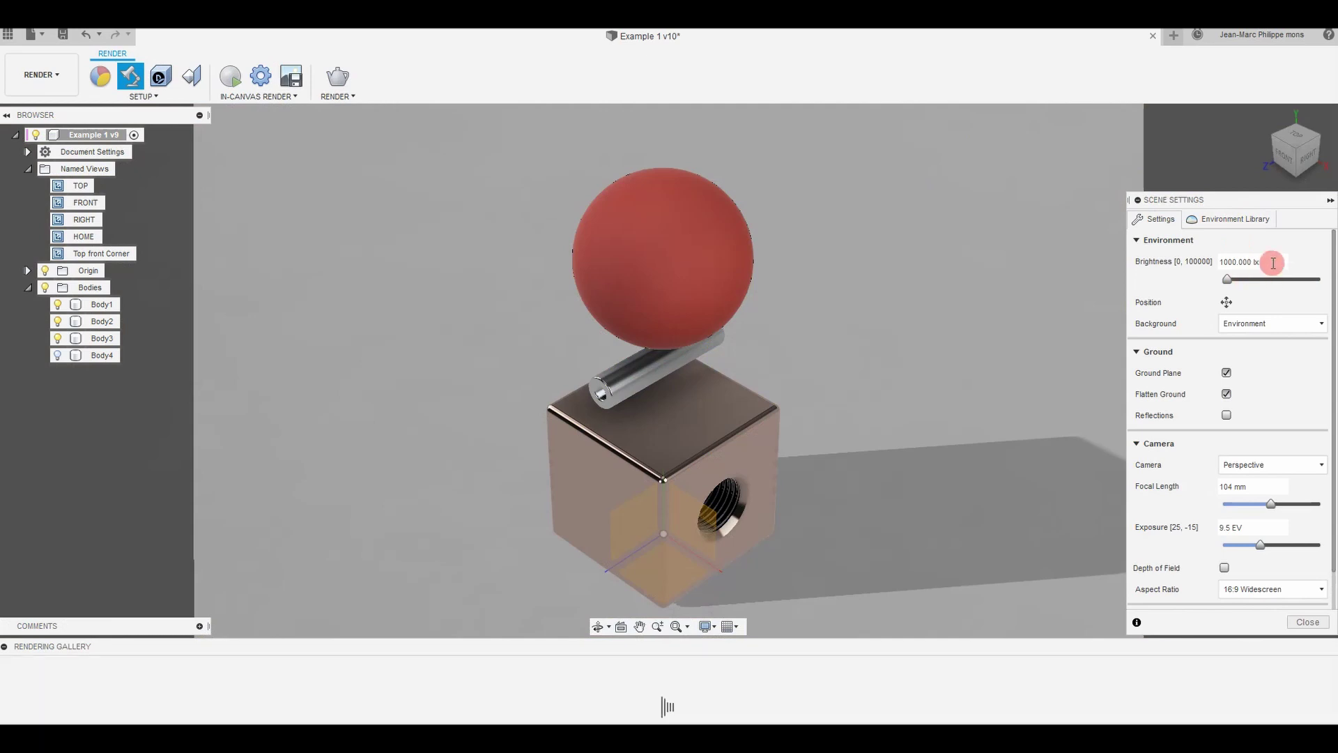
pyautogui.click(1262, 258)
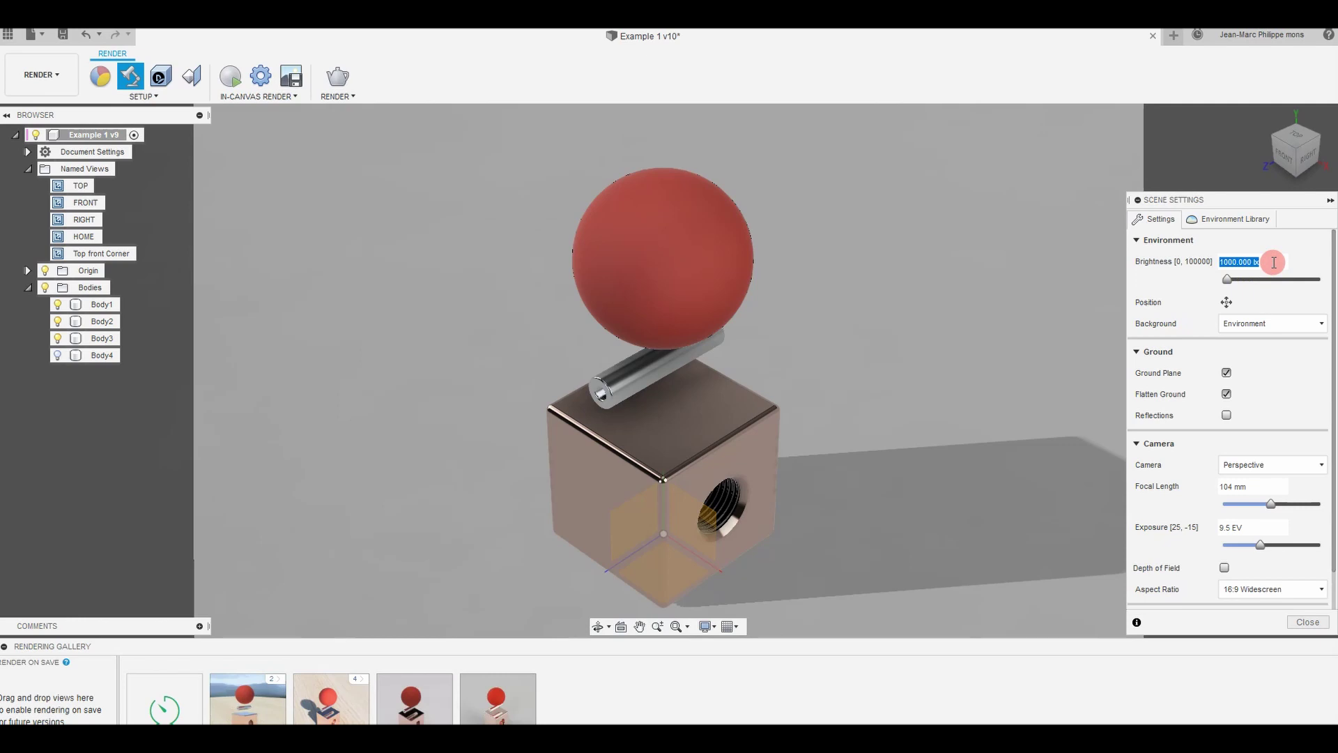
pyautogui.write('1500')
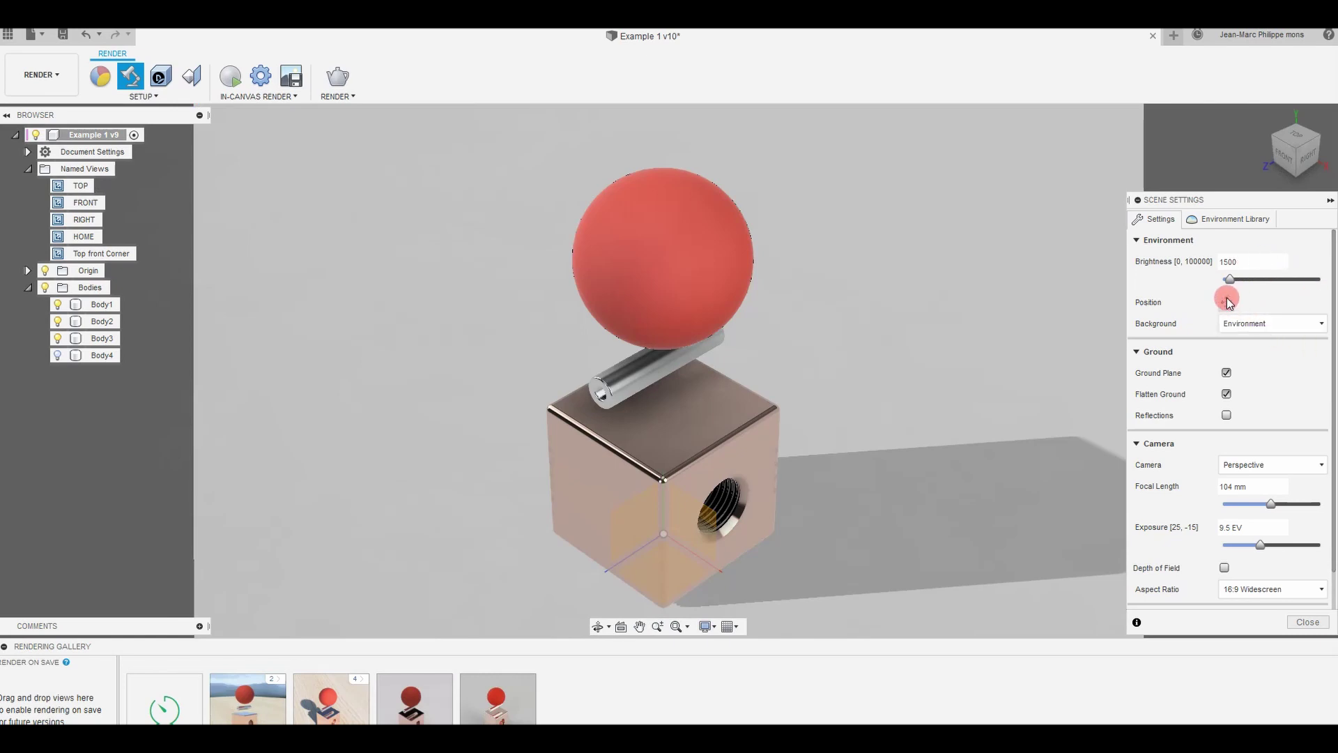
# Rotate the lighting environment to -60.7° so shadows swing toward the back-left.
pyautogui.click(1227, 302)
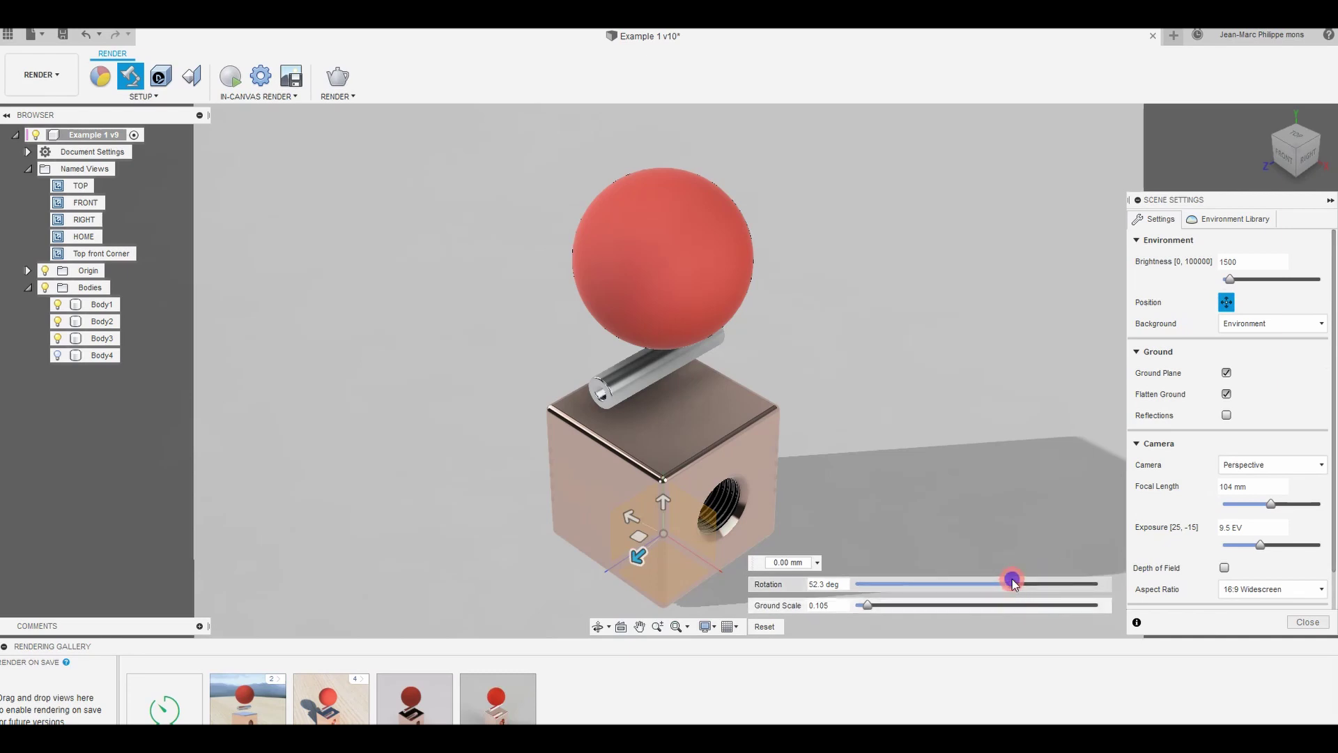
pyautogui.moveTo(1012, 582); pyautogui.dragTo(935, 597)
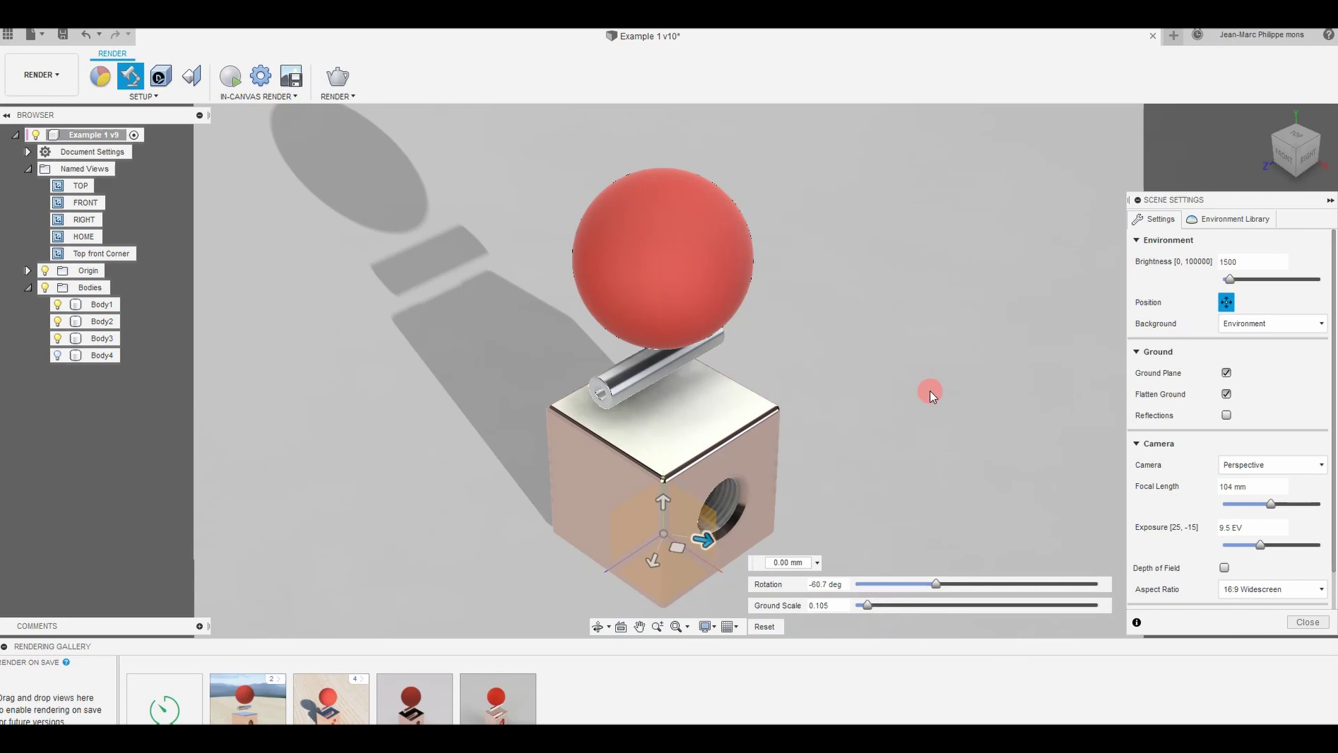
pyautogui.click(1228, 302)
# Leave the background unchanged, enable ground reflections and set ground roughness to 0.5.
pyautogui.click(1266, 329)
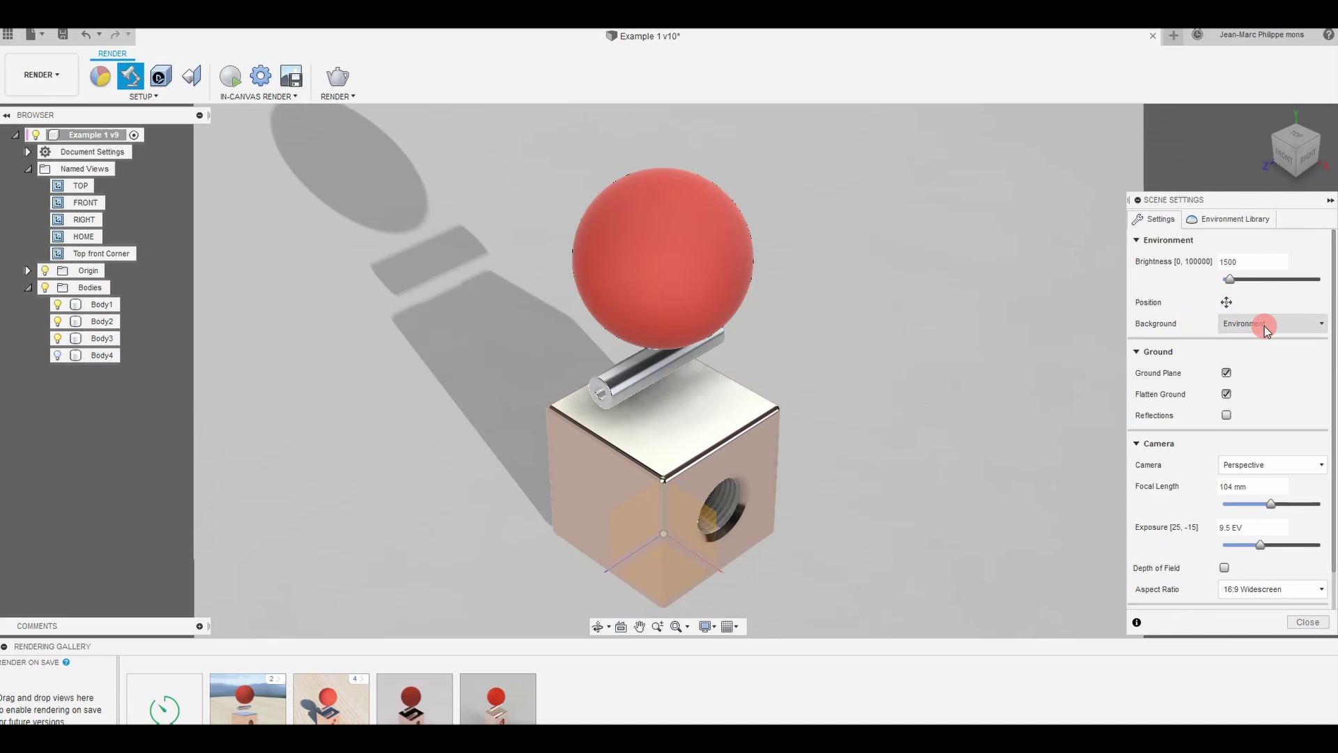
pyautogui.click(1298, 364)
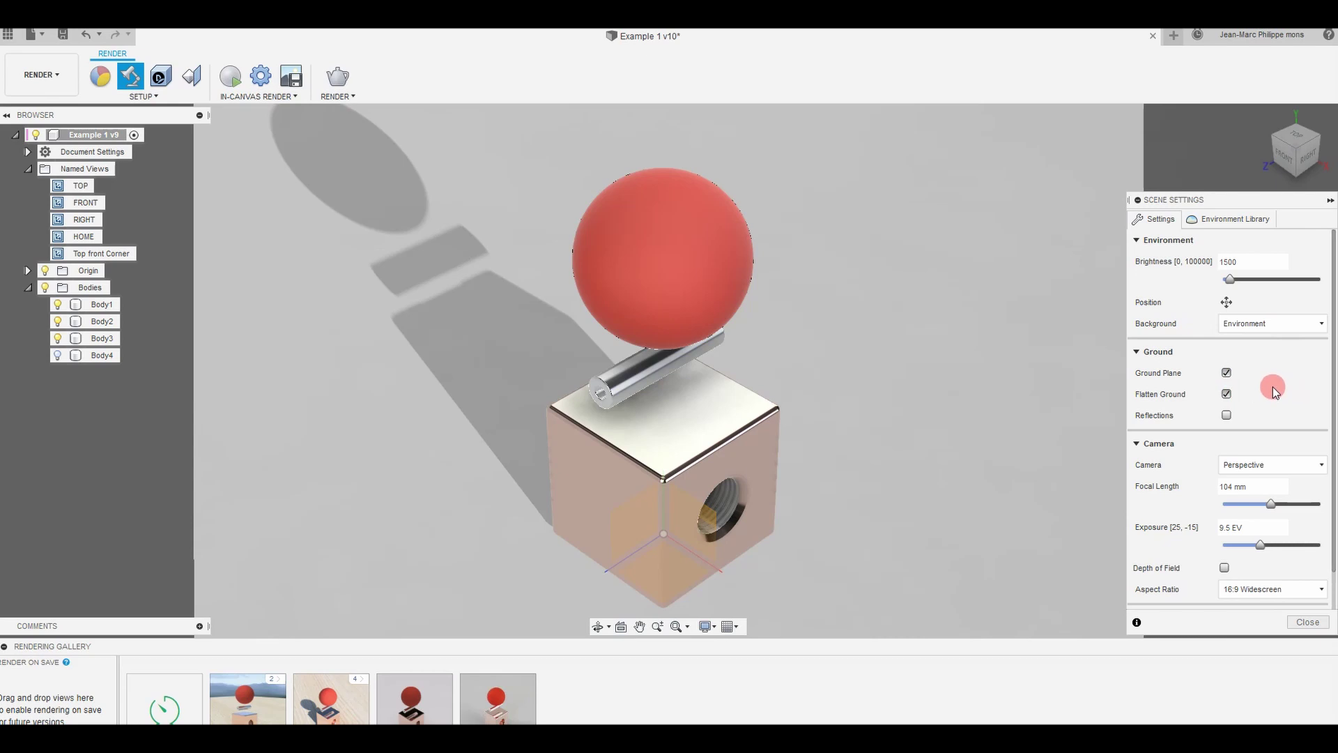
pyautogui.click(1227, 415)
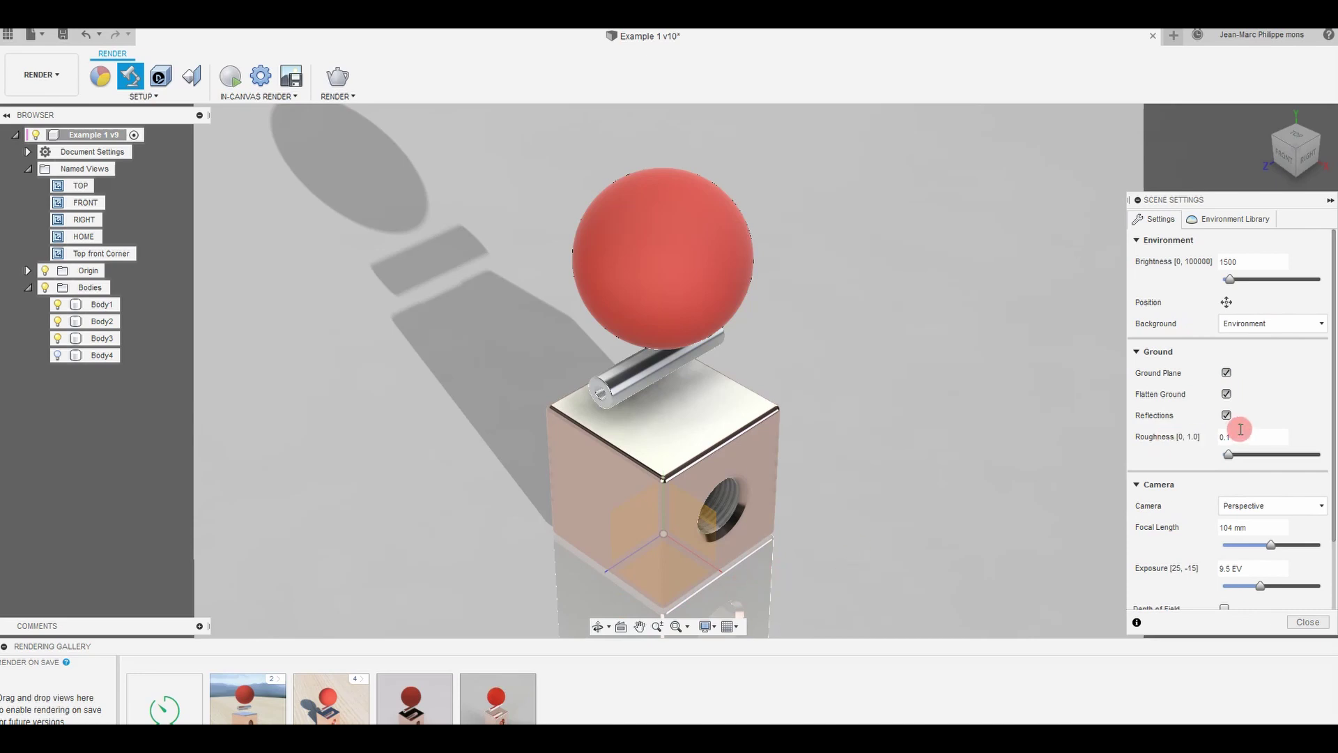
pyautogui.moveTo(1230, 458); pyautogui.dragTo(1270, 457)
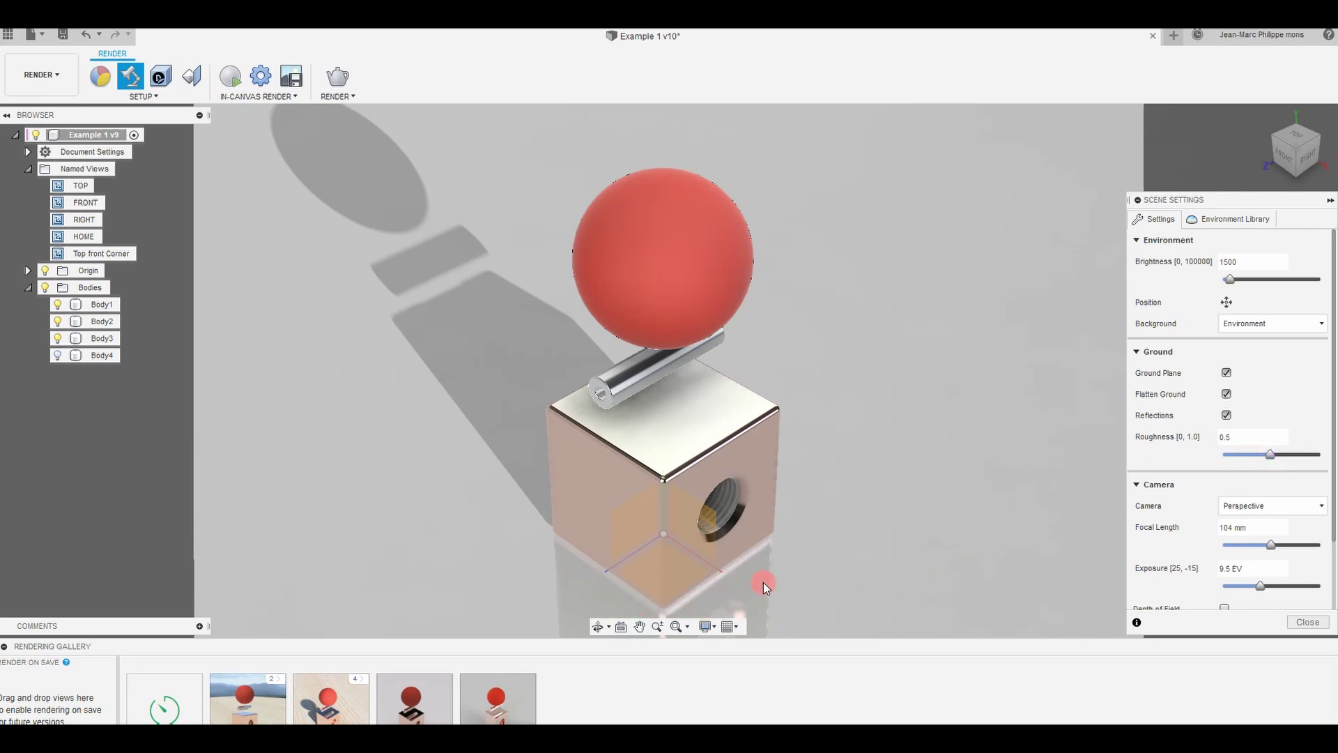
# Start the in-canvas render and set environment brightness to 1750 after trying 2000.
pyautogui.click(233, 78)
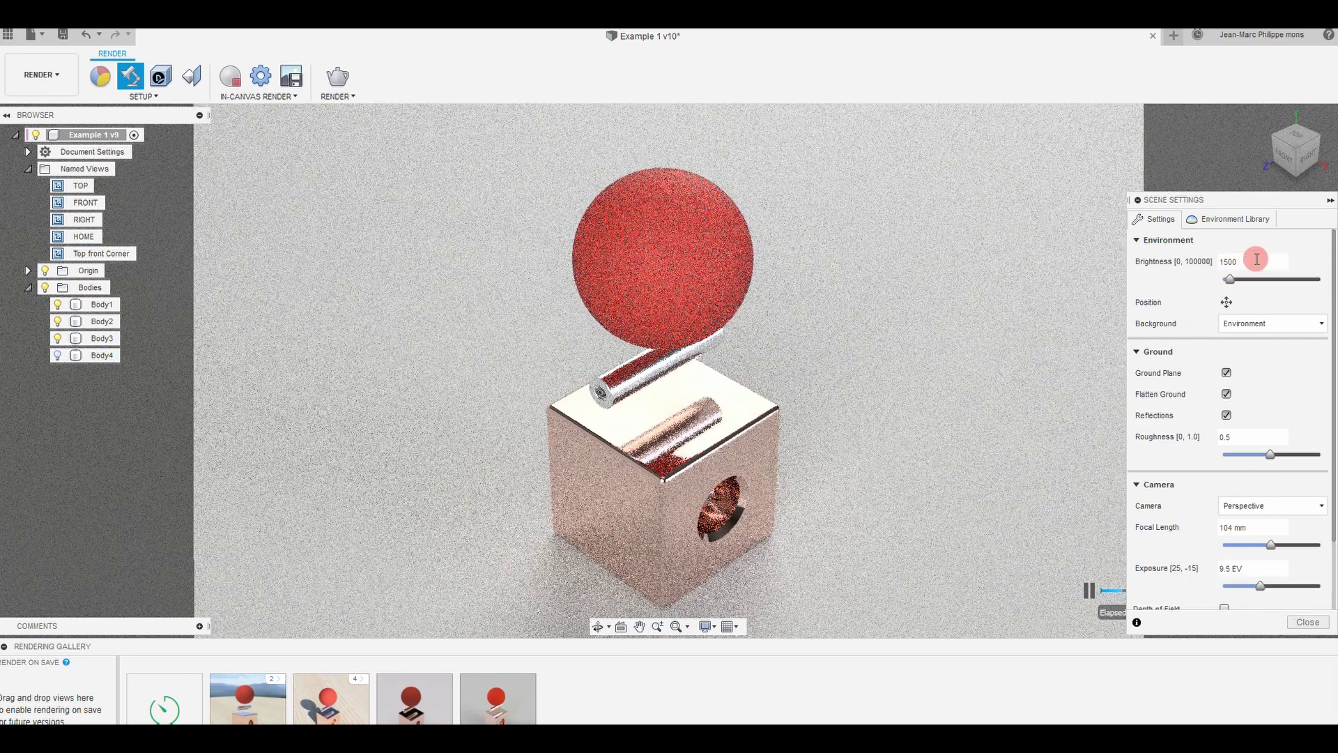
pyautogui.moveTo(1257, 260); pyautogui.dragTo(1207, 263)
pyautogui.write('200')
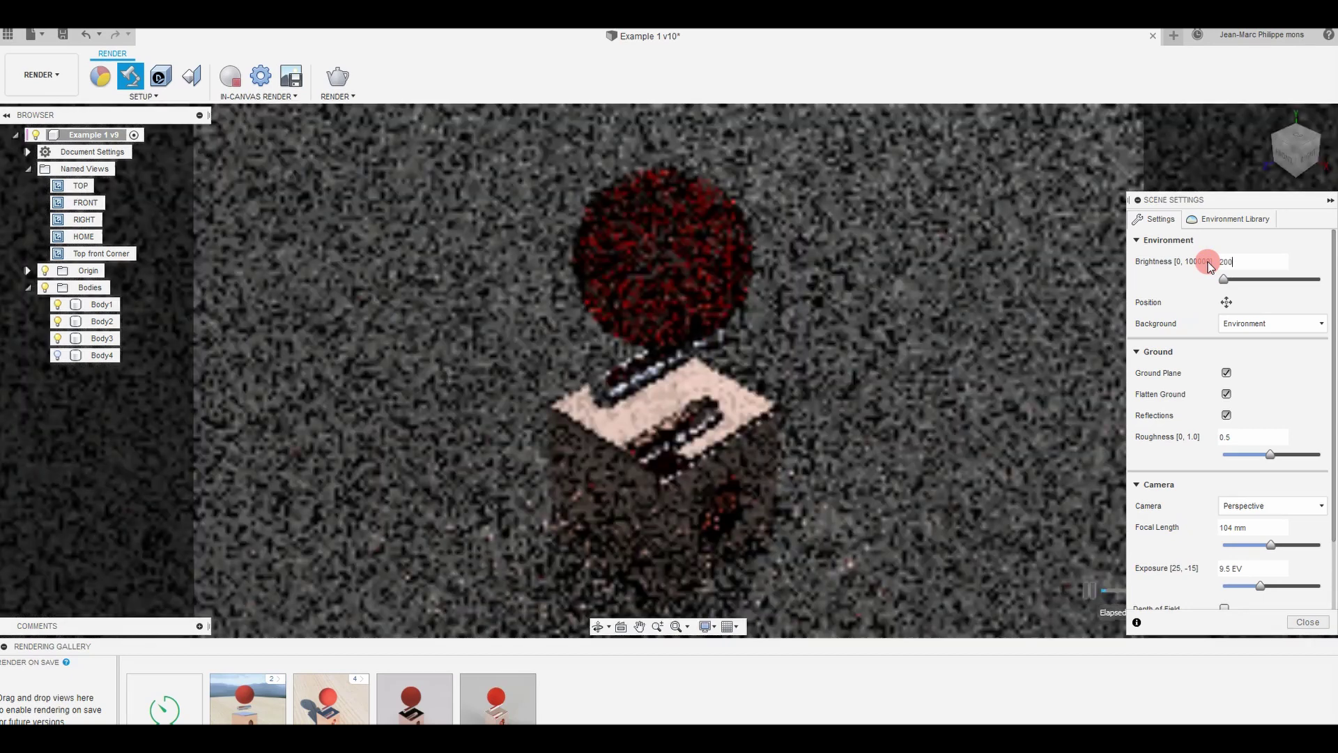
pyautogui.write('0')
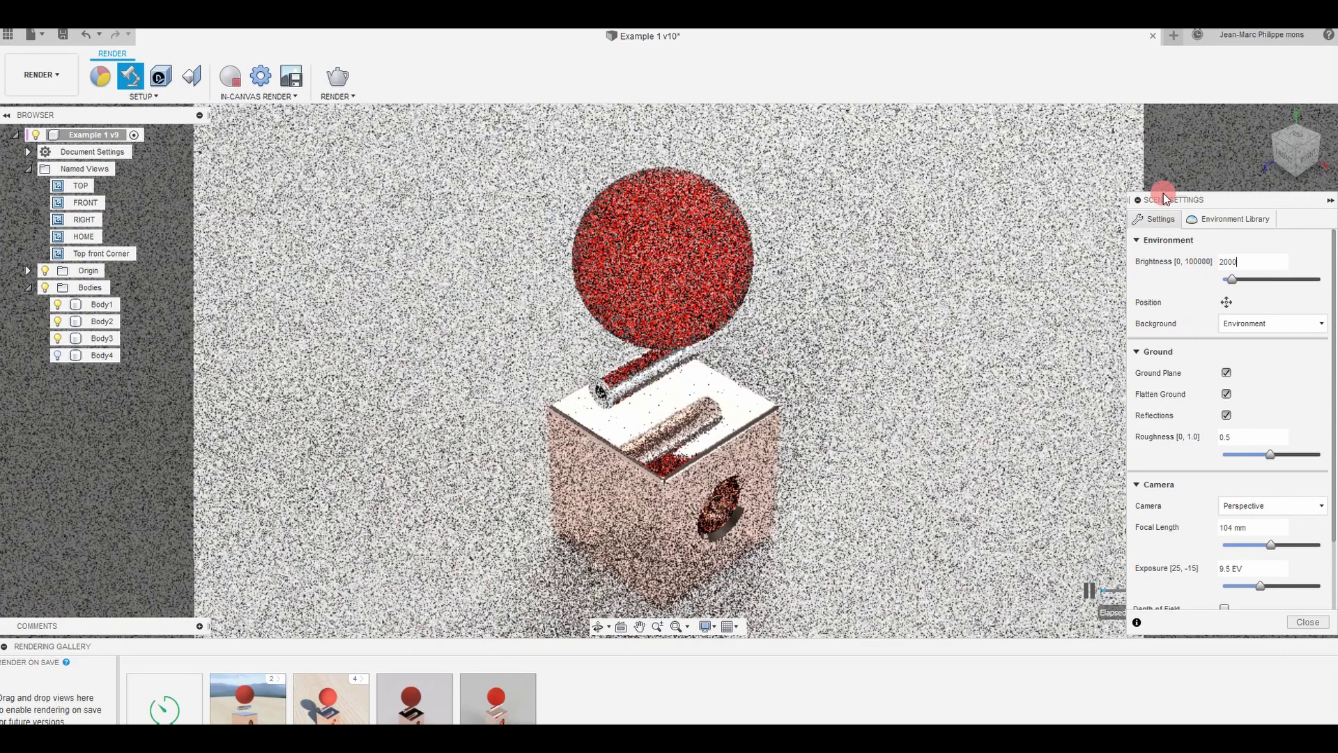
pyautogui.click(1254, 261)
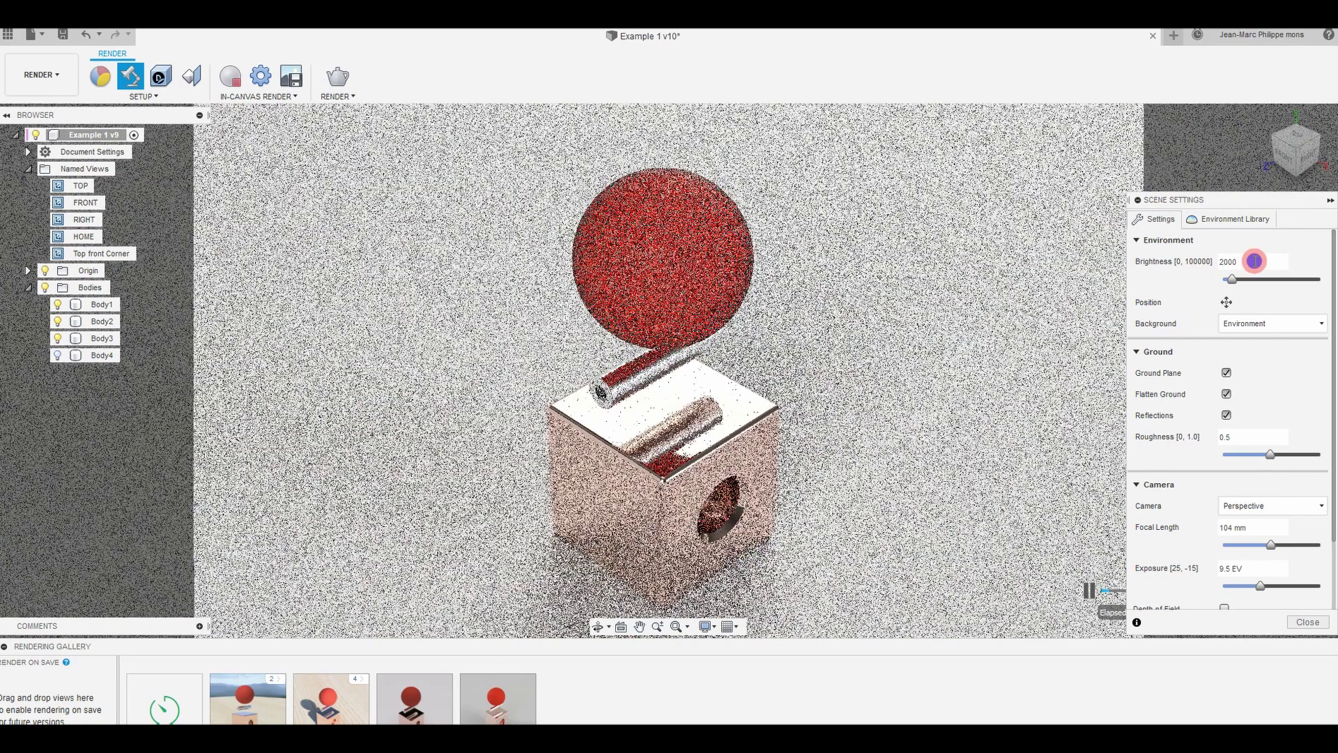
pyautogui.write('1750')
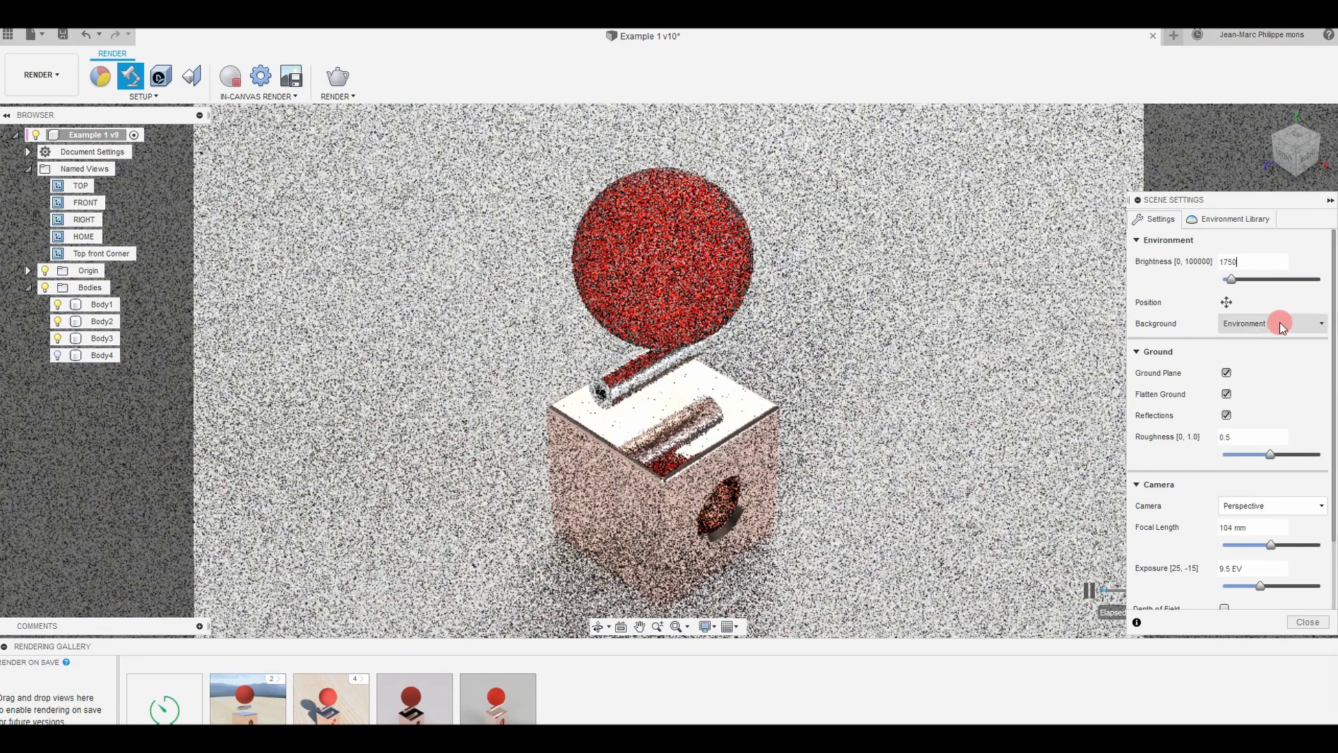
# Lower ground roughness to 0.2 and float the Scene Settings panel over the viewport.
pyautogui.click(1270, 439)
pyautogui.moveTo(1270, 455); pyautogui.dragTo(1245, 453)
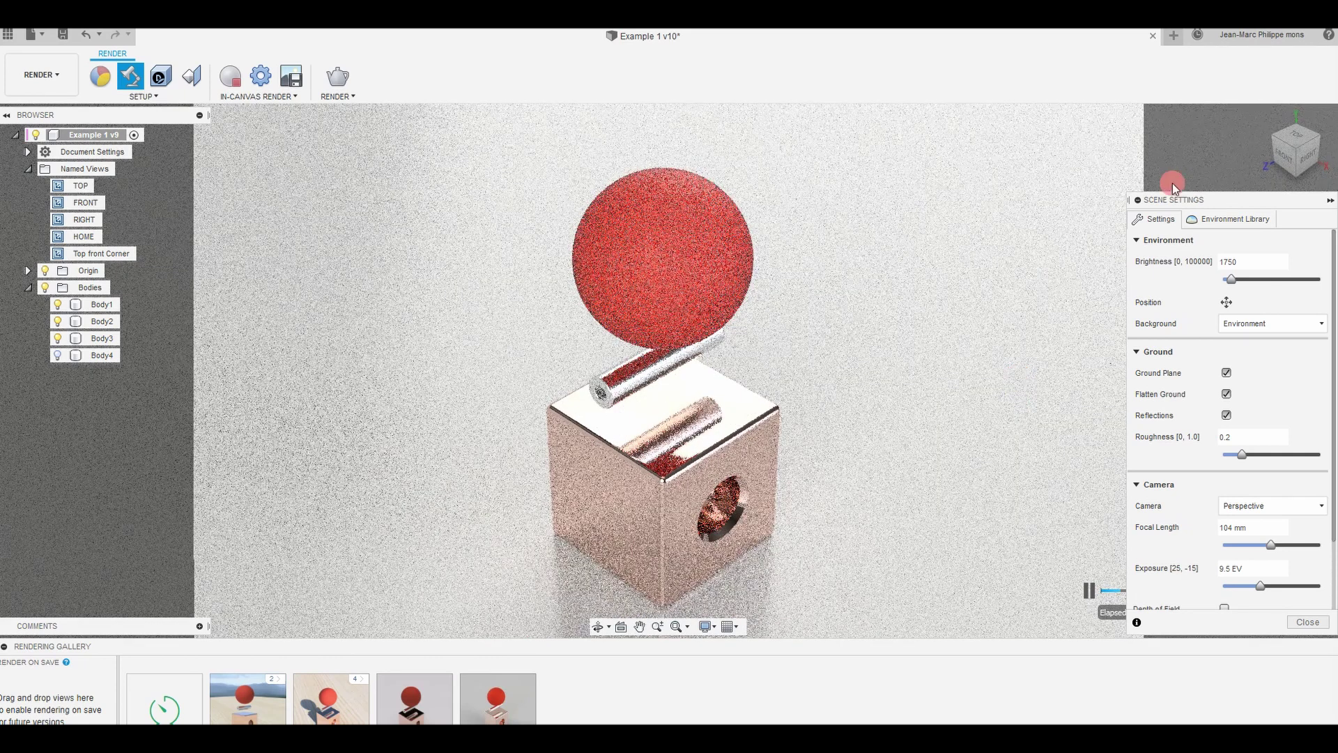
pyautogui.moveTo(1228, 194); pyautogui.dragTo(1108, 95)
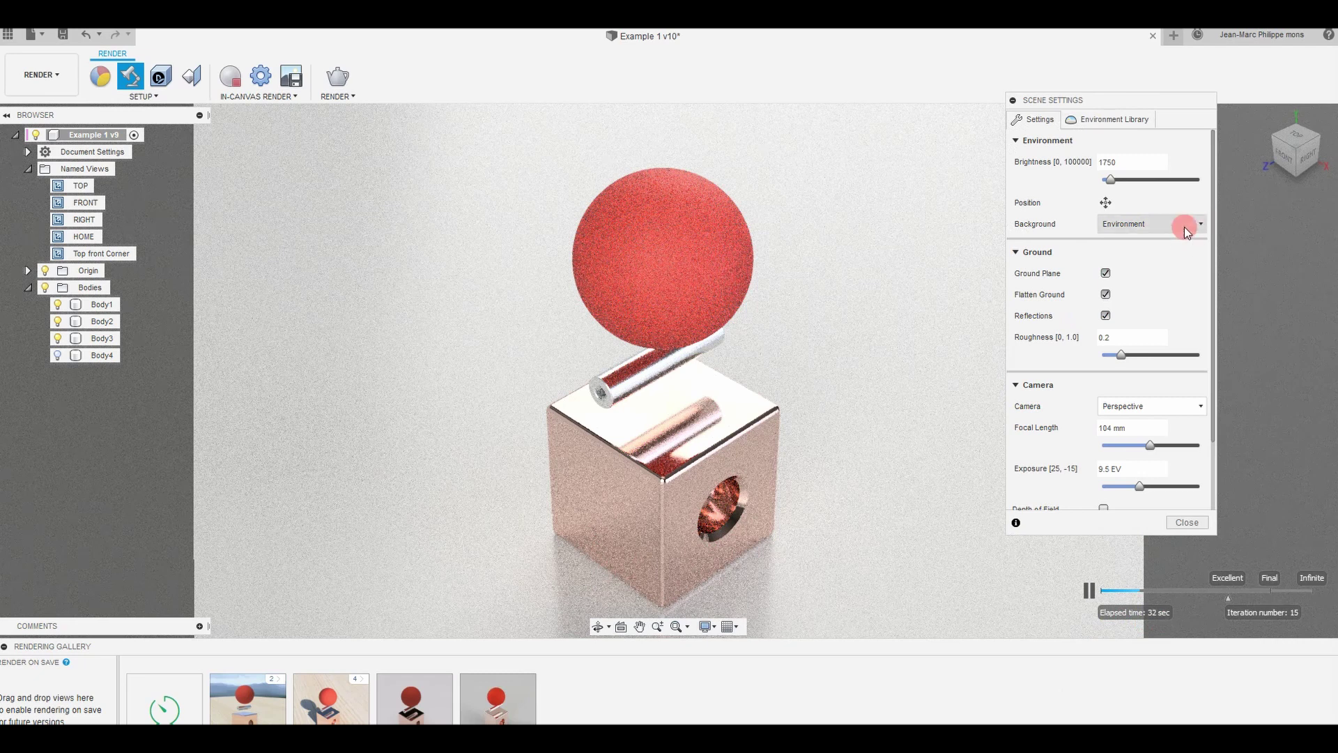
# Stop the live render and drag the camera focal length from 26 to 54 mm.
pyautogui.click(229, 76)
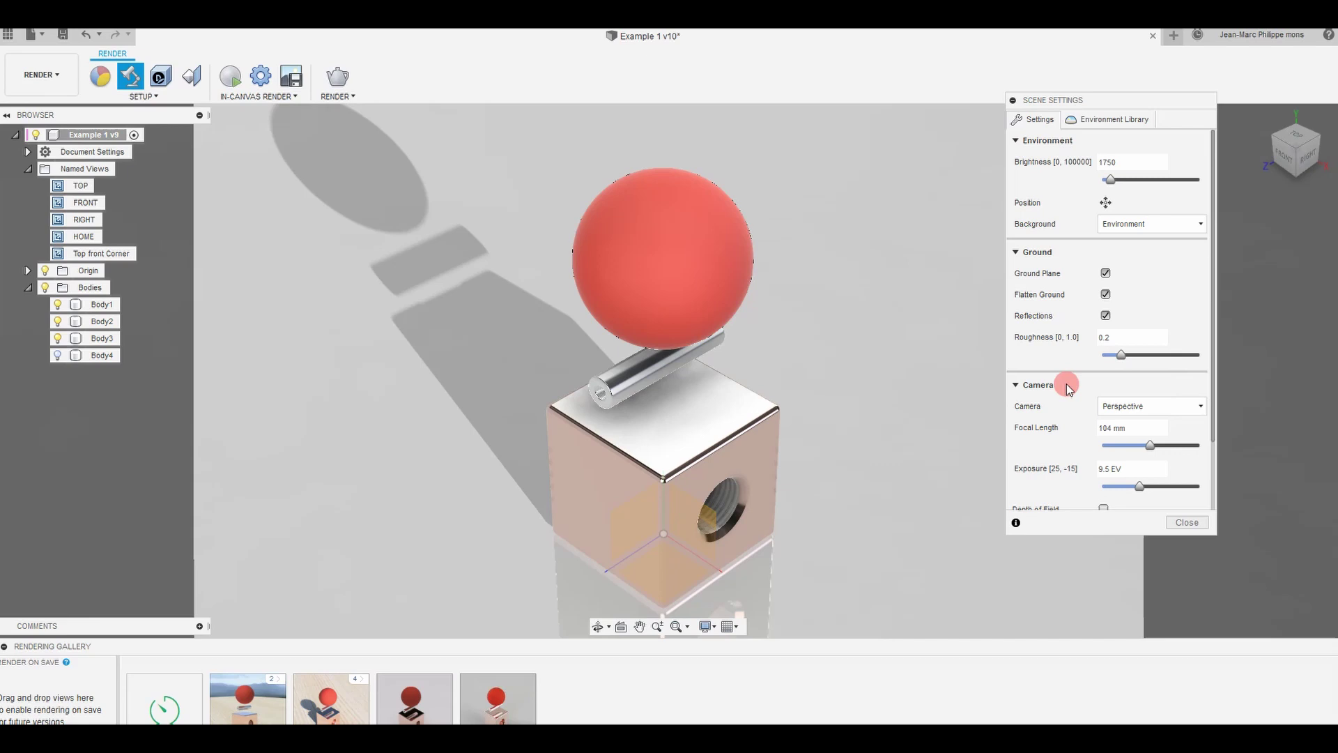
pyautogui.scroll(-1, 1064, 418)
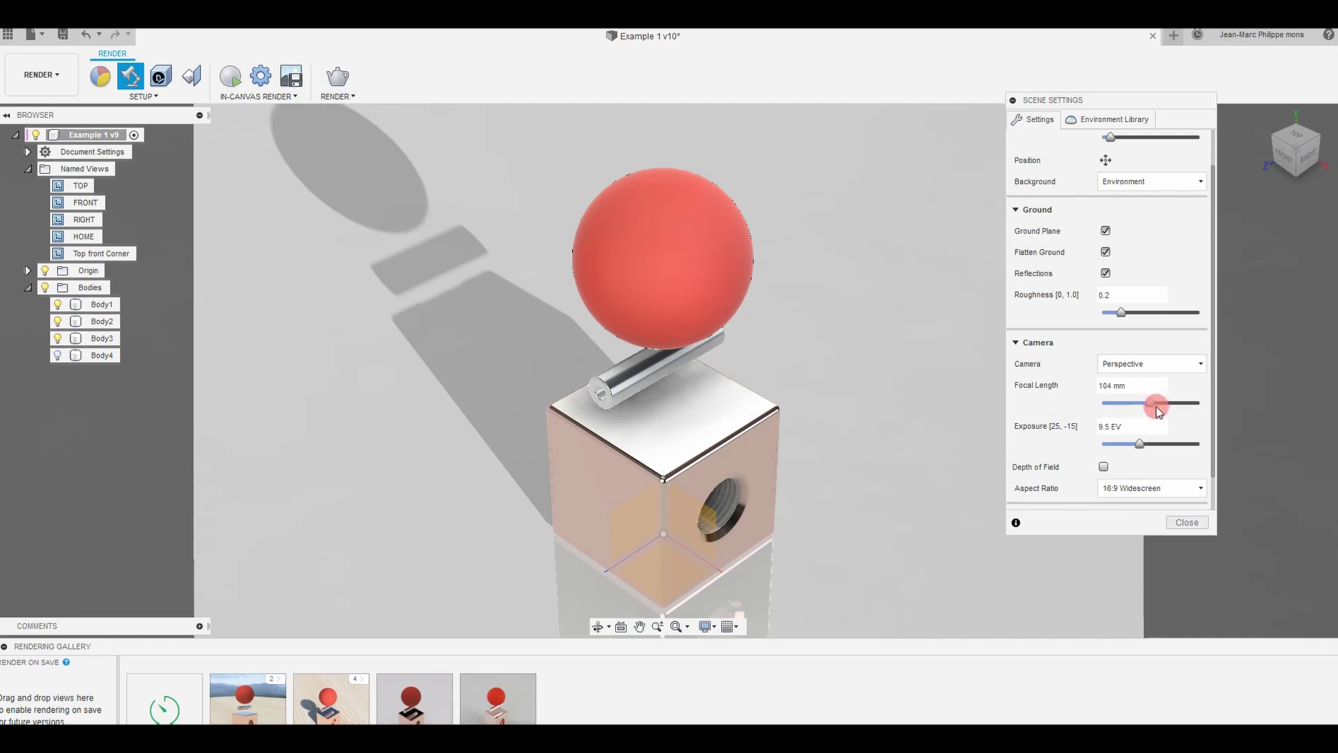
pyautogui.moveTo(1156, 407); pyautogui.dragTo(1109, 413)
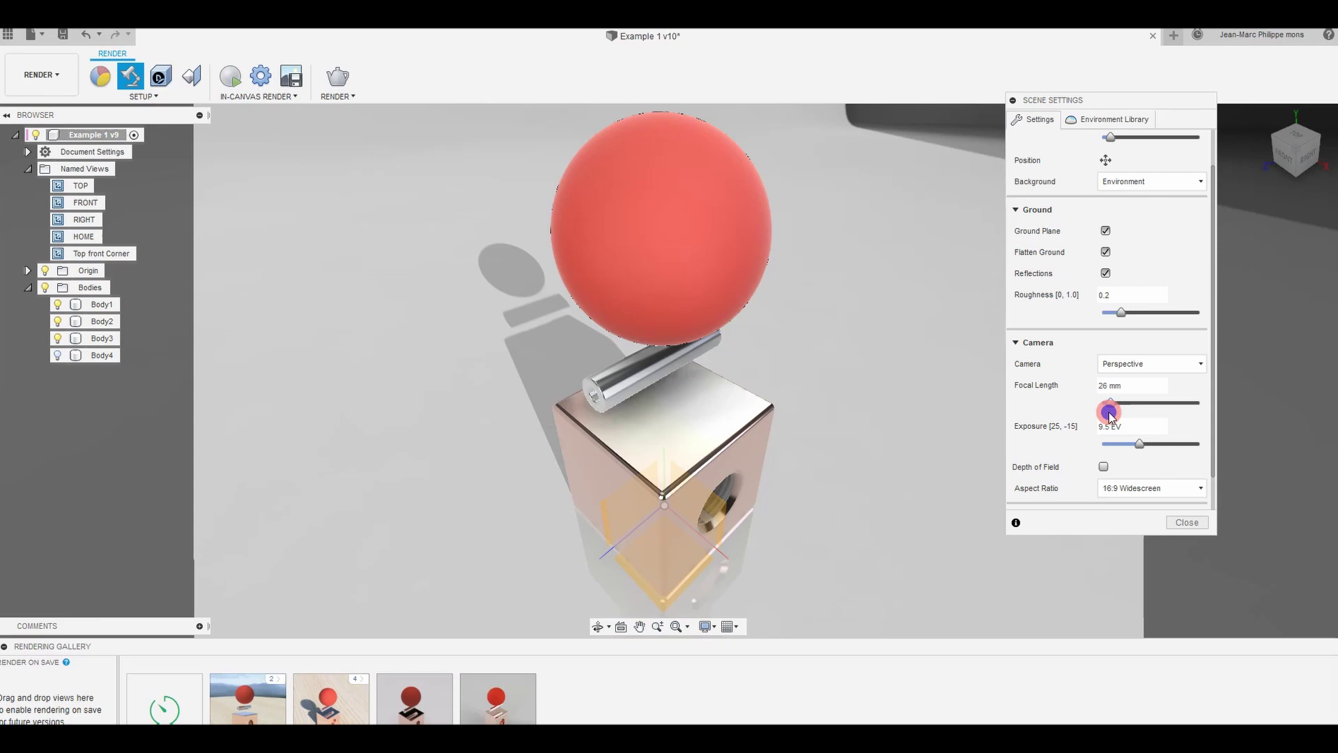
pyautogui.moveTo(1109, 415); pyautogui.dragTo(1127, 412)
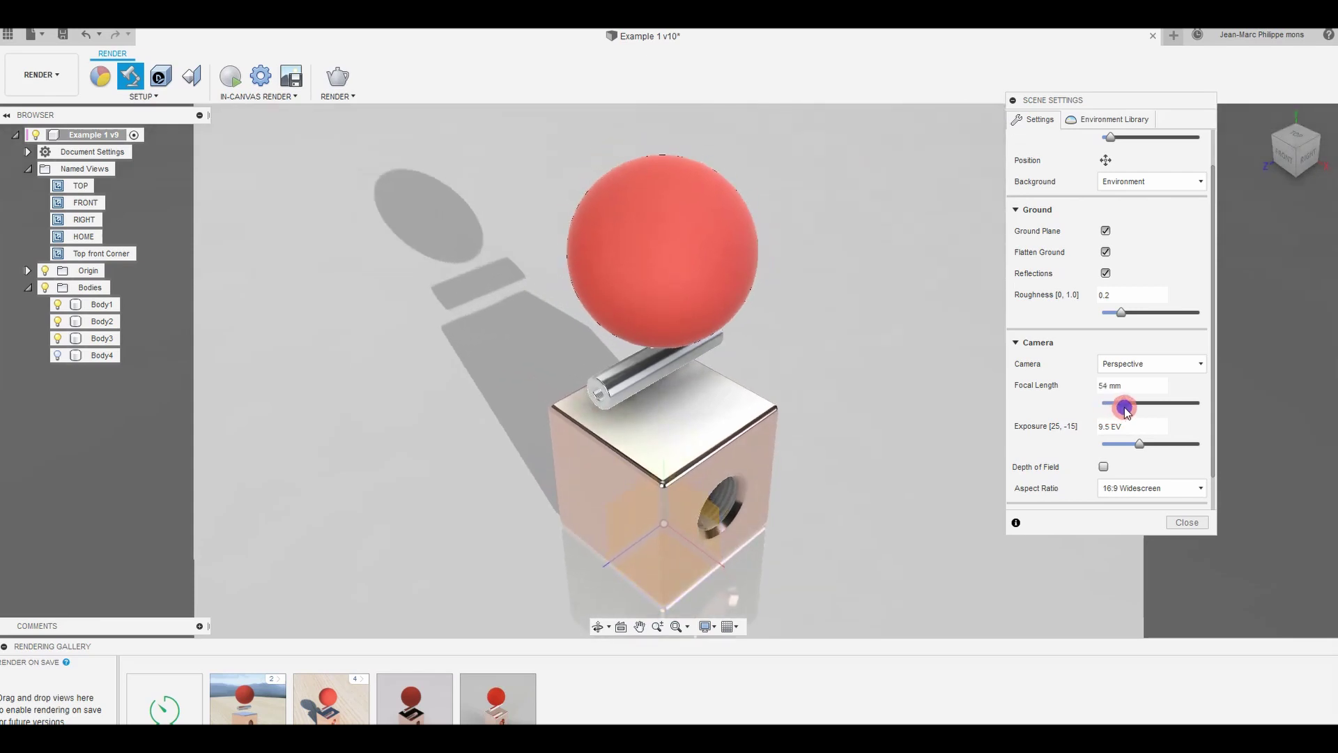
# Type a 50 mm focal length, then drag the slider to lengthen it further.
pyautogui.click(1122, 385)
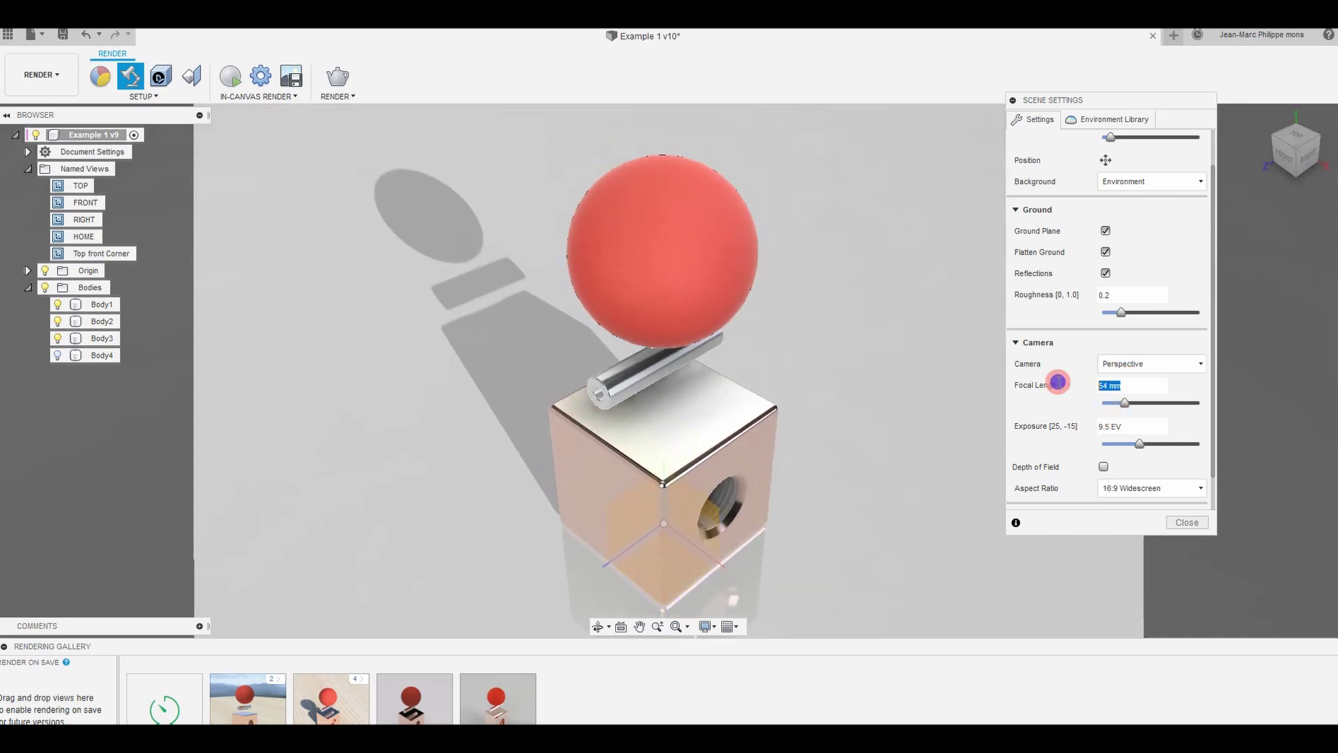
pyautogui.write('50')
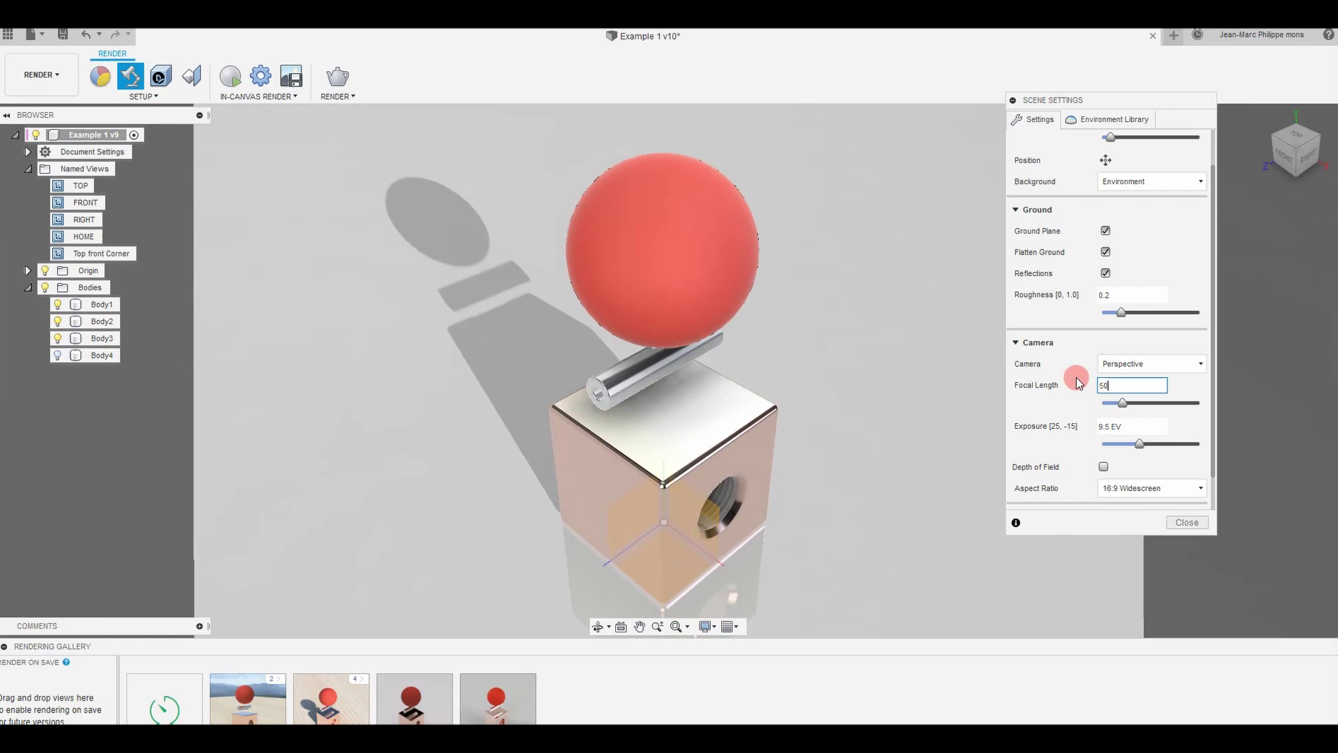
pyautogui.press('Tab')
pyautogui.moveTo(1124, 401); pyautogui.dragTo(1151, 403)
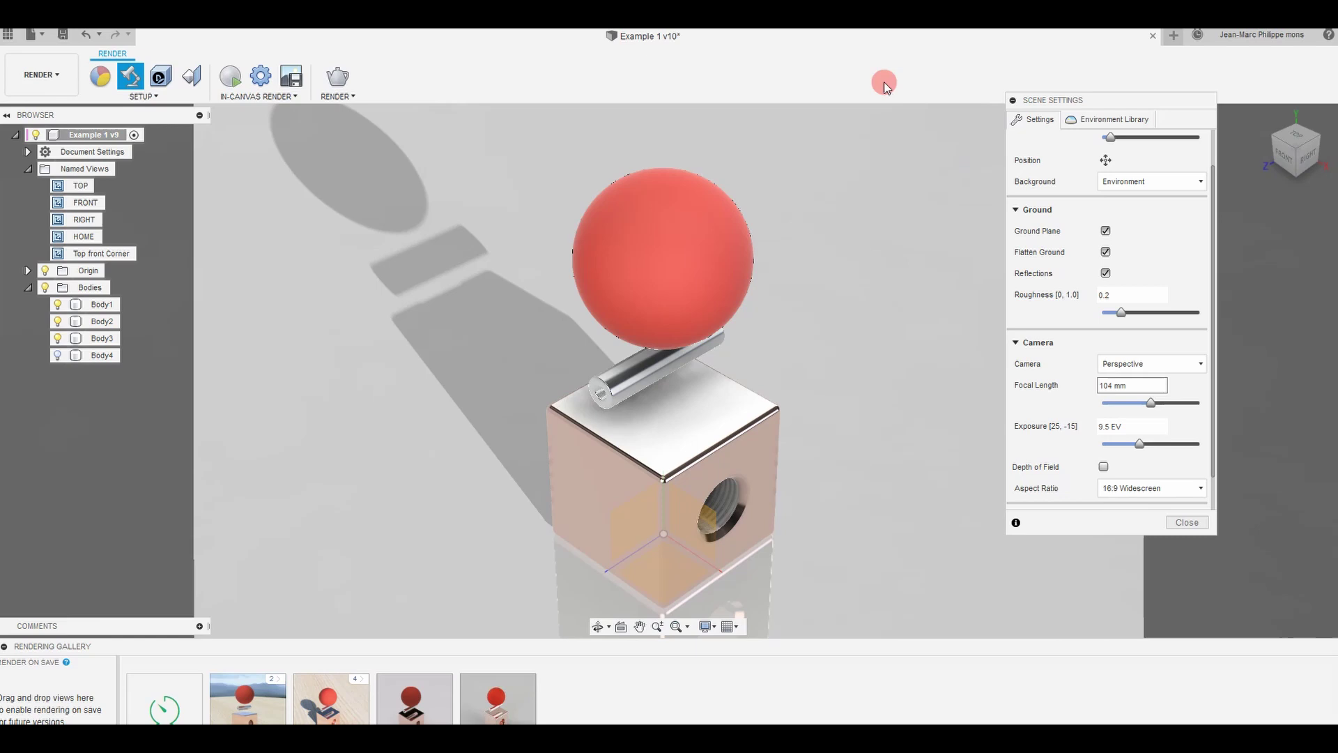
# Restart the in-canvas render to refine the cube, tube and sphere at 104 mm.
pyautogui.click(228, 82)
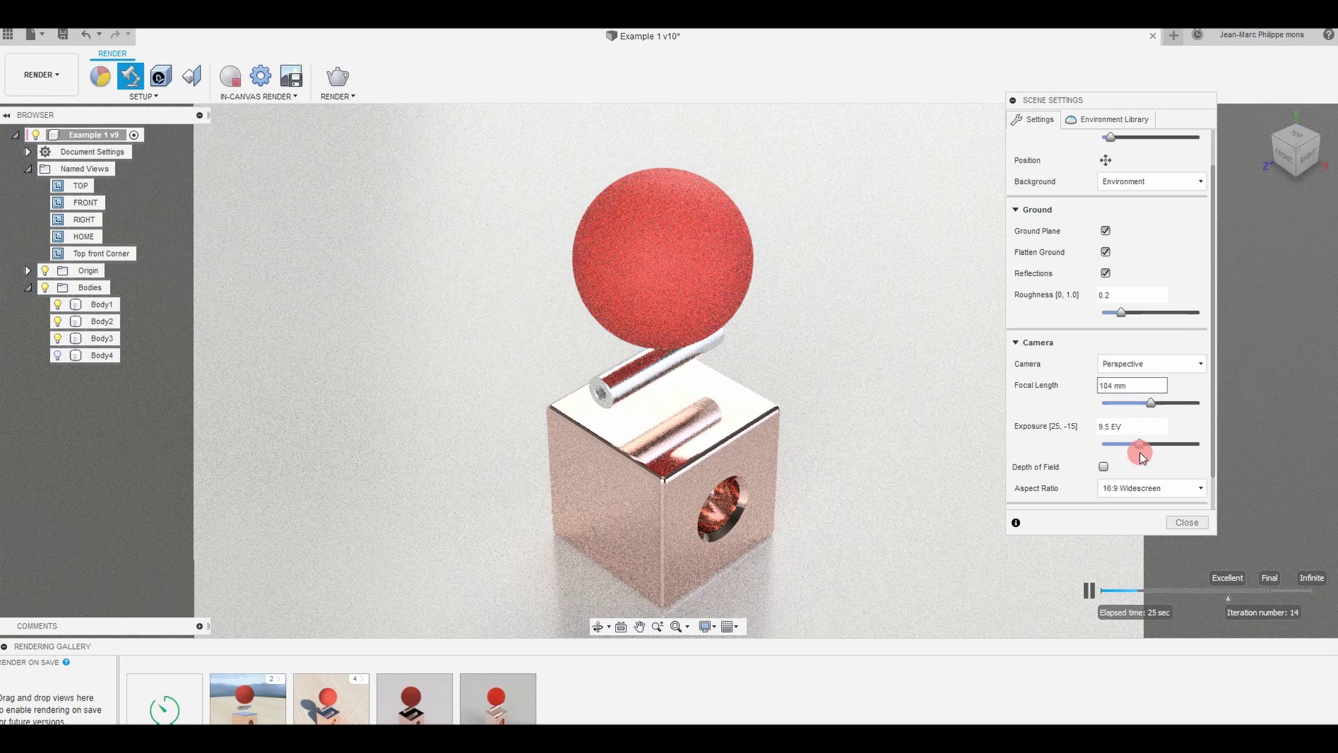
pyautogui.moveTo(1142, 448); pyautogui.dragTo(1138, 452)
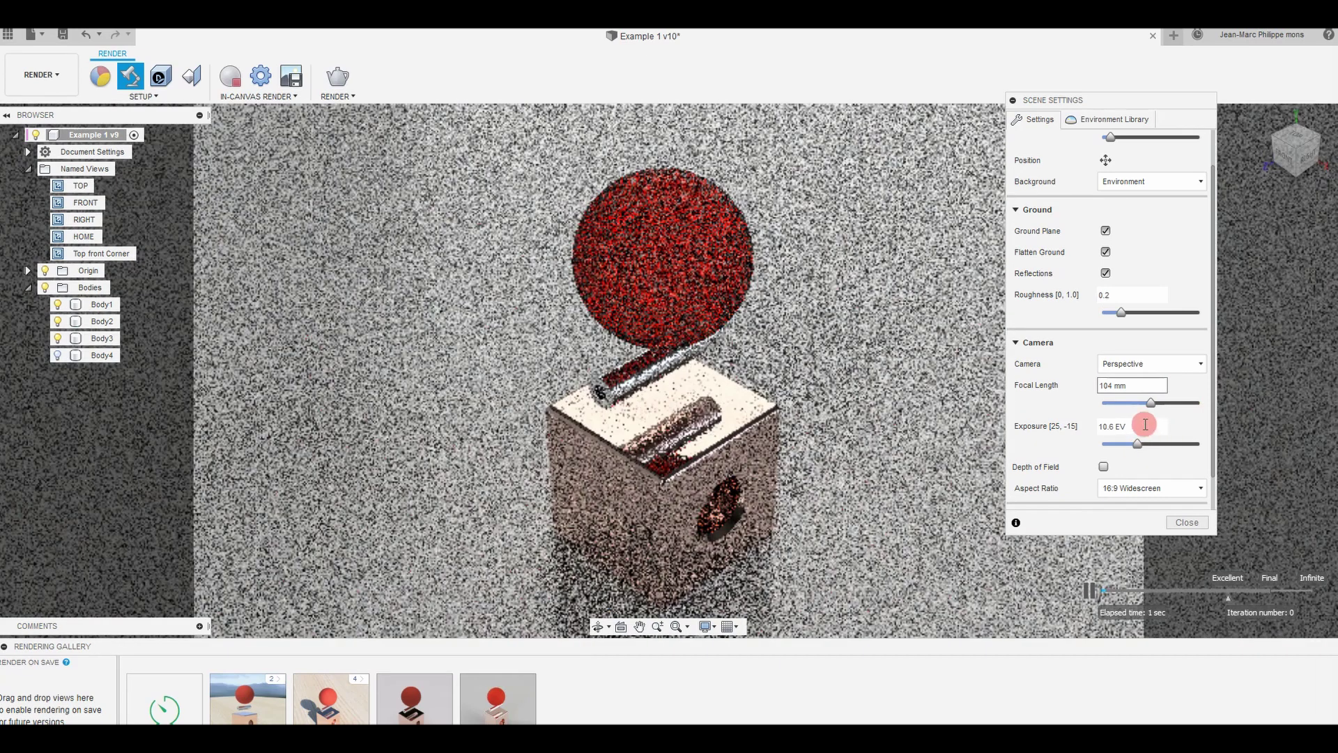
pyautogui.click(1168, 432)
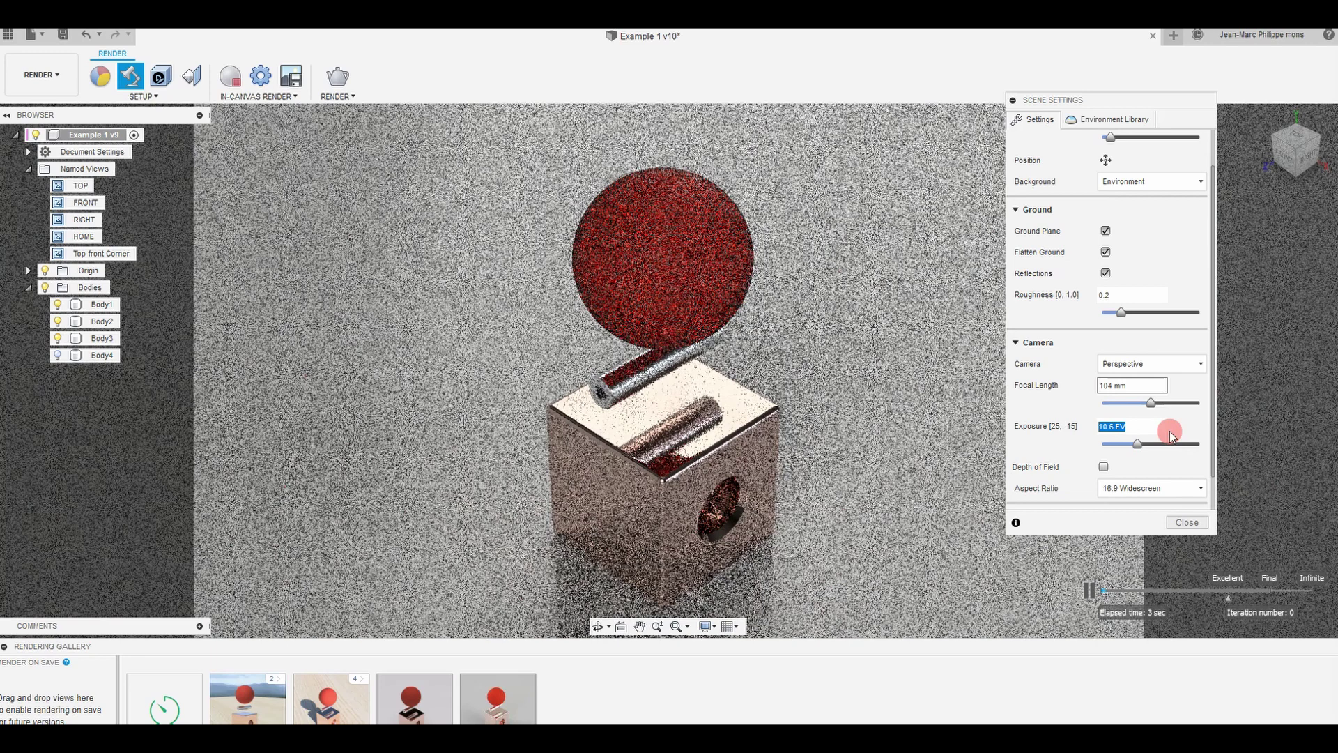
pyautogui.write('9.5')
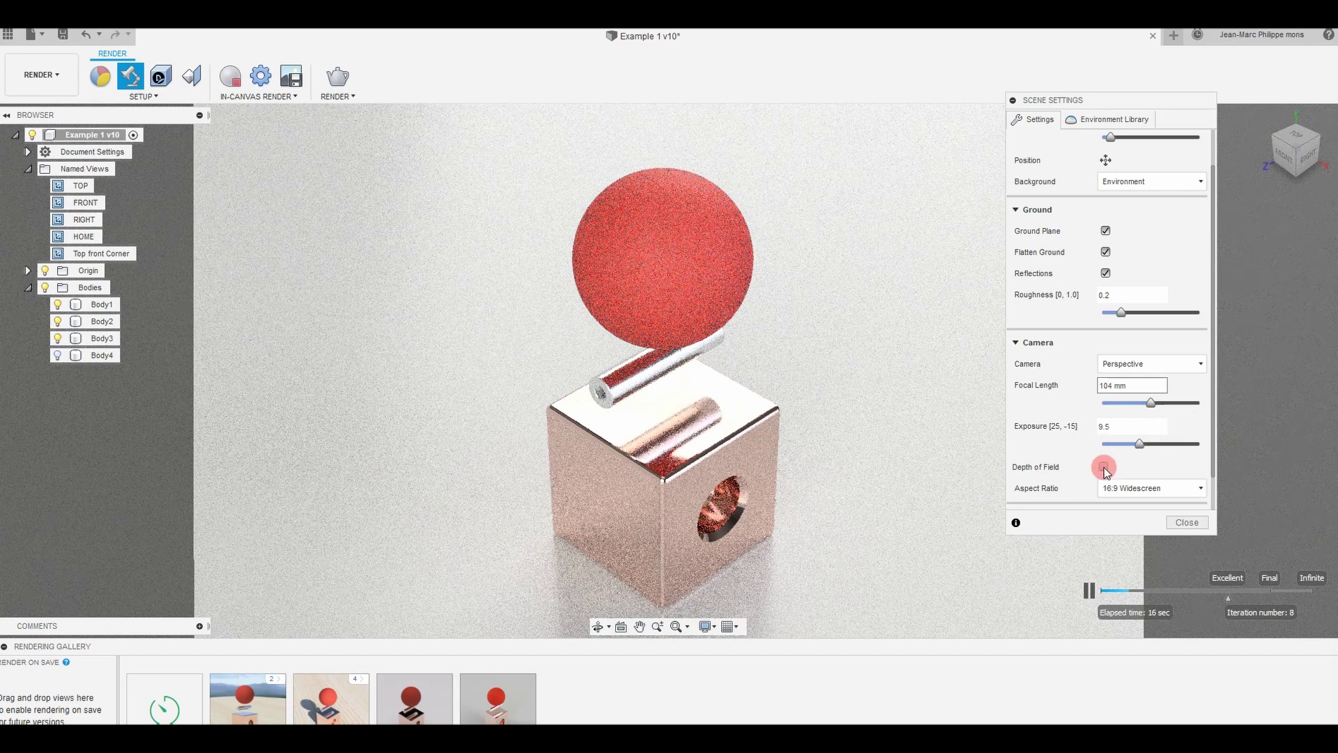
# Turn on depth of field and set its focus point on the red sphere.
pyautogui.scroll(-1, 1101, 464)
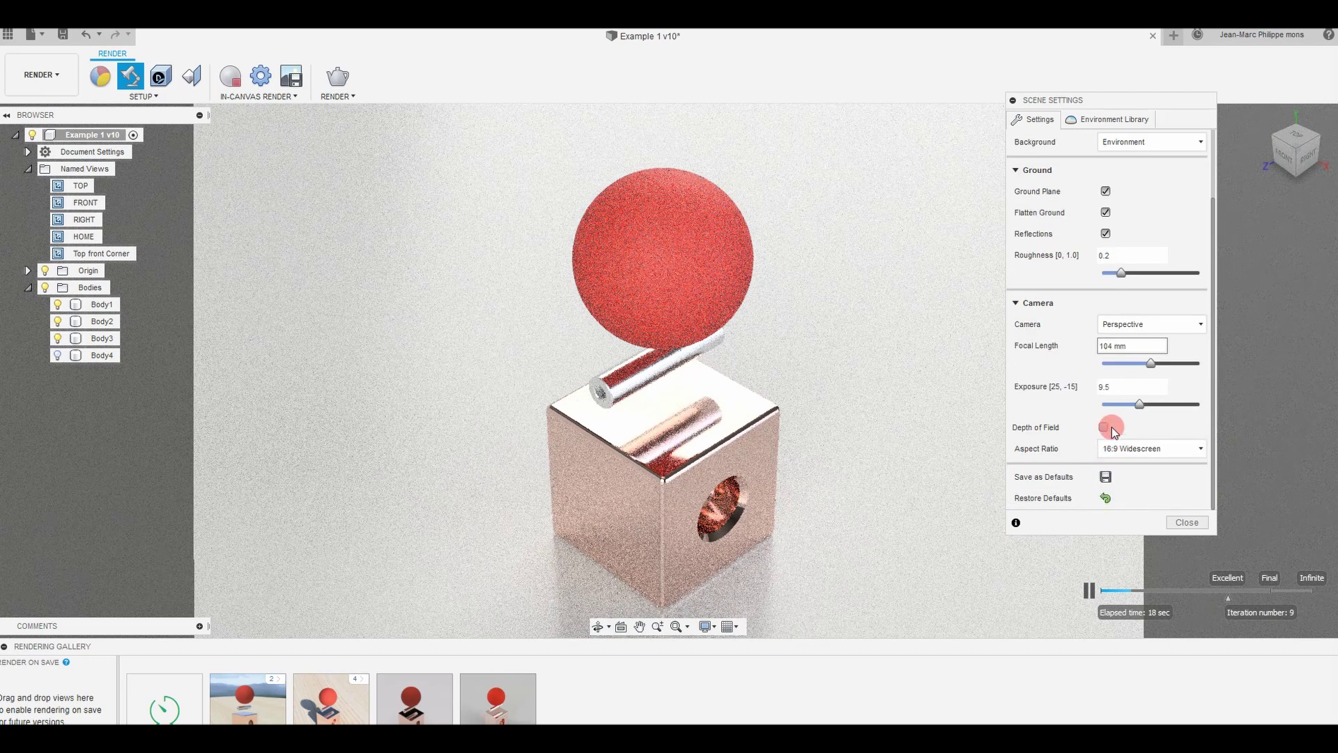
pyautogui.click(1108, 429)
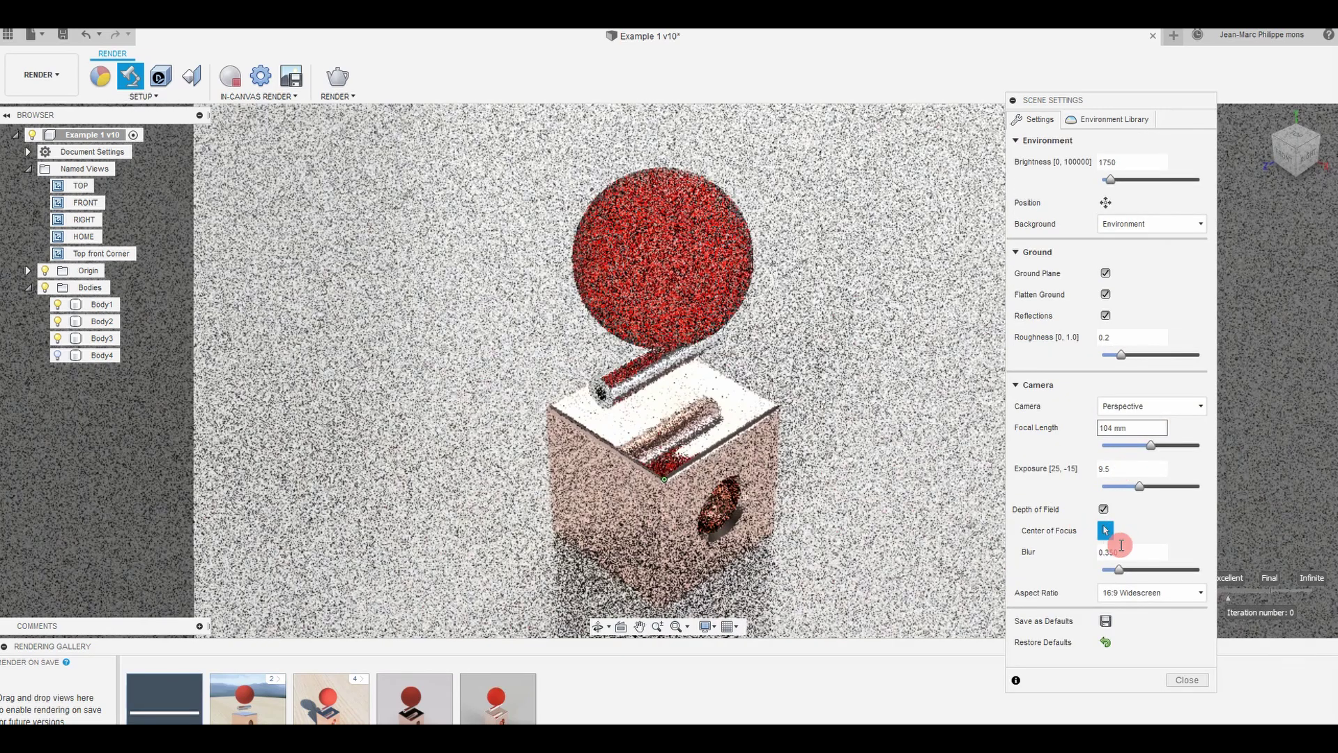
pyautogui.click(1106, 530)
pyautogui.click(877, 433)
pyautogui.click(665, 258)
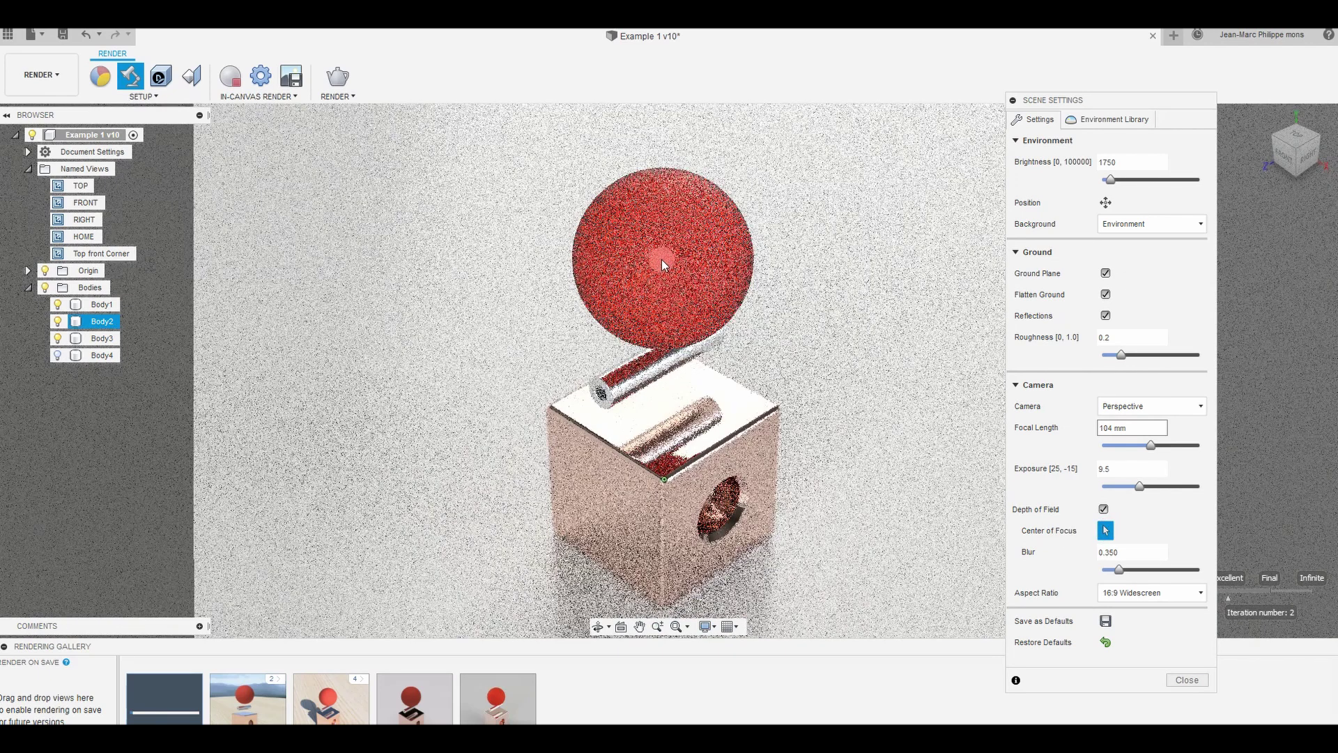
pyautogui.click(664, 265)
# Try the tube's end as focus point, finally focusing on the cube's front edge.
pyautogui.click(904, 237)
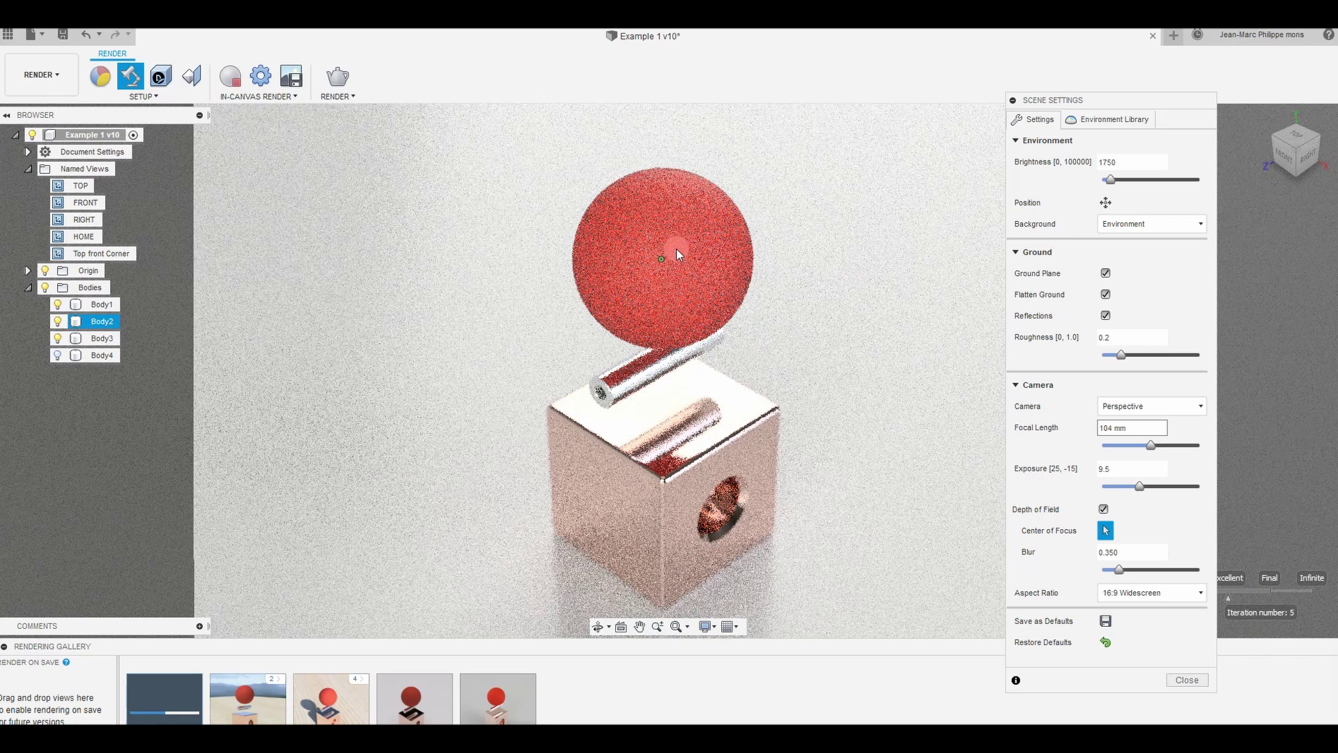
pyautogui.click(664, 265)
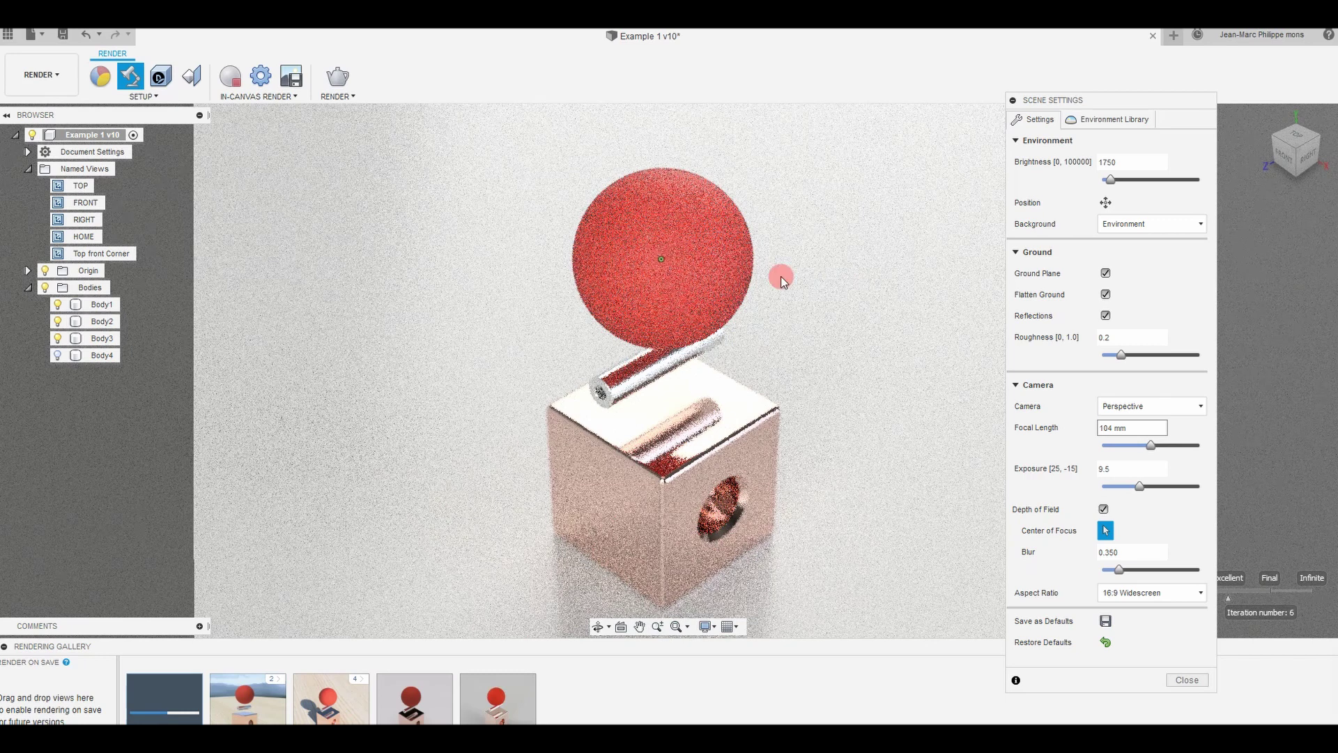
pyautogui.click(613, 395)
pyautogui.click(614, 398)
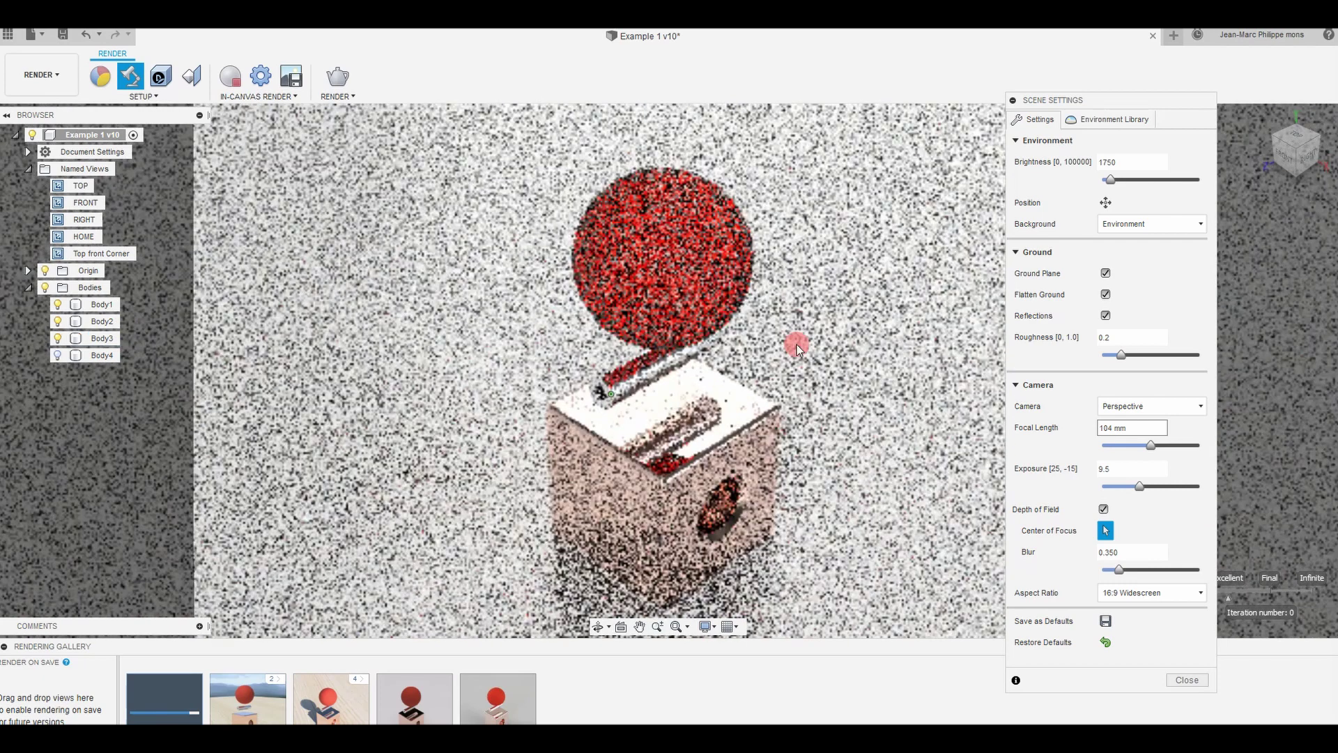
pyautogui.click(781, 294)
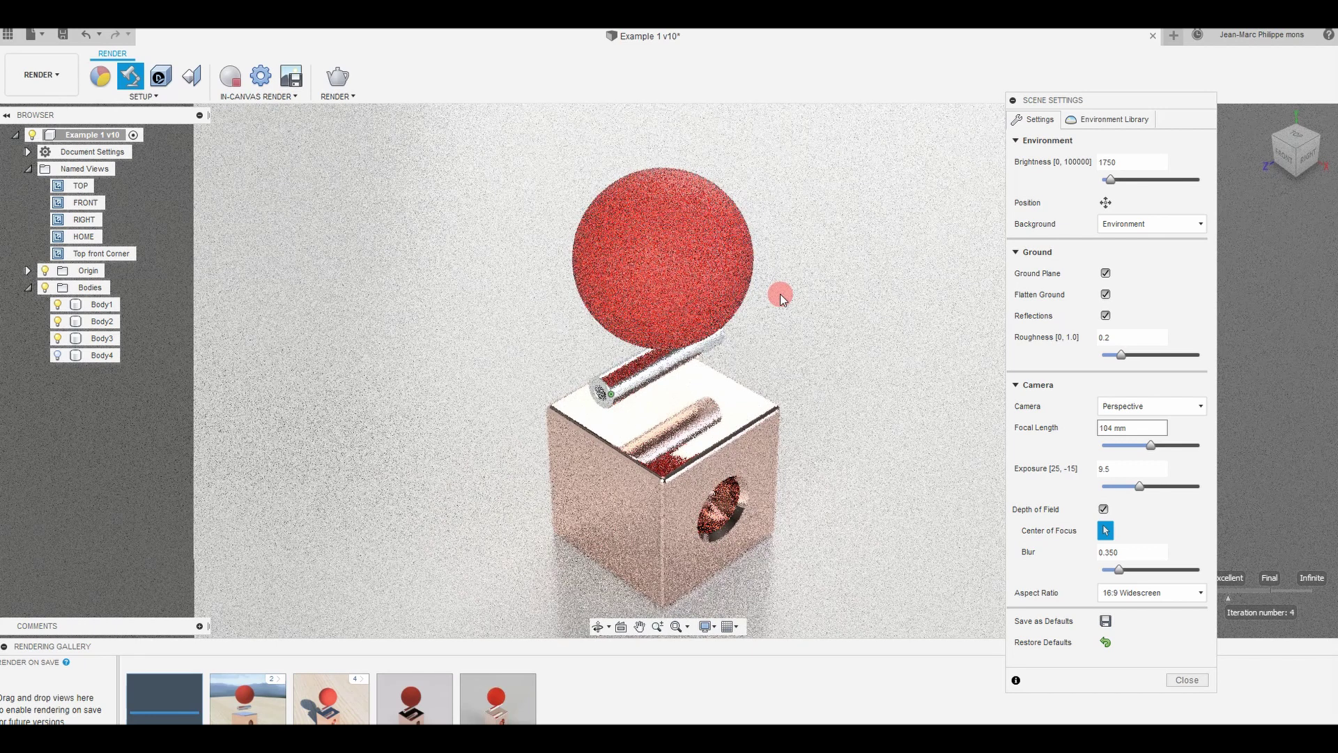
pyautogui.click(663, 484)
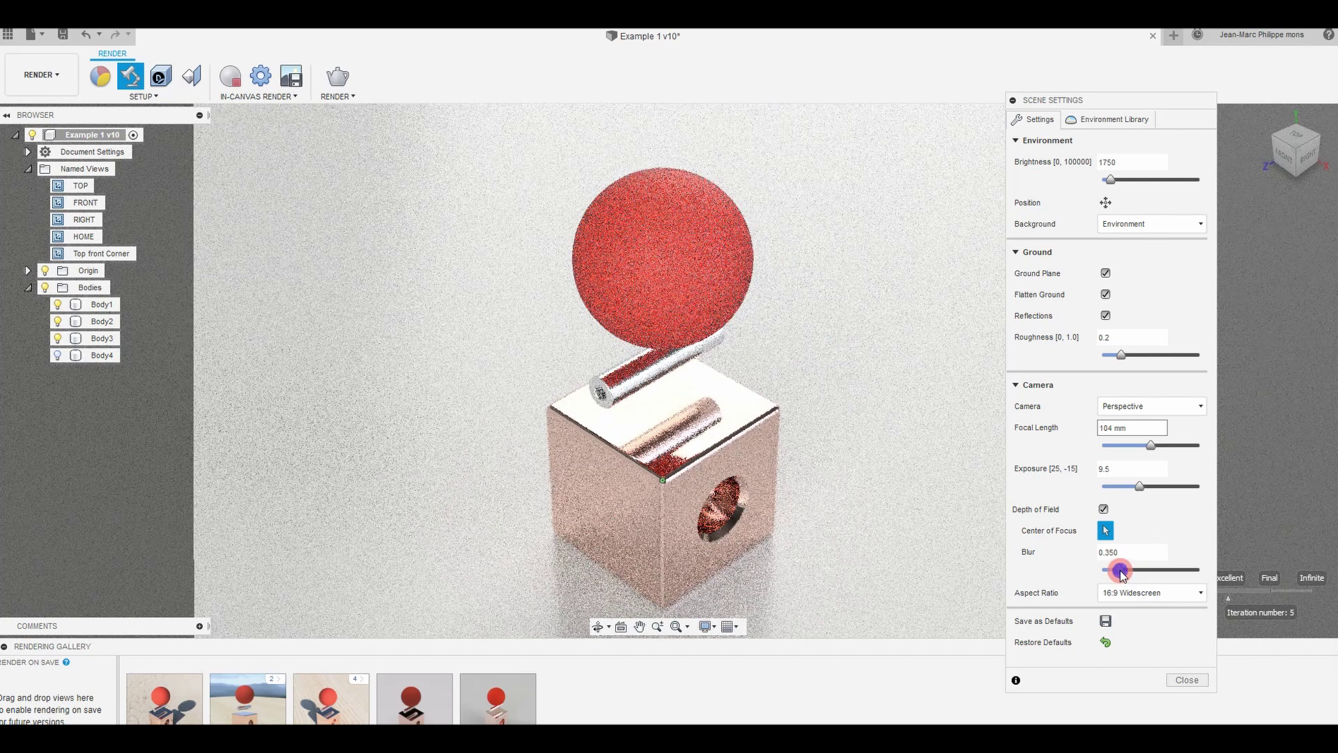
pyautogui.moveTo(1118, 573); pyautogui.dragTo(1116, 570)
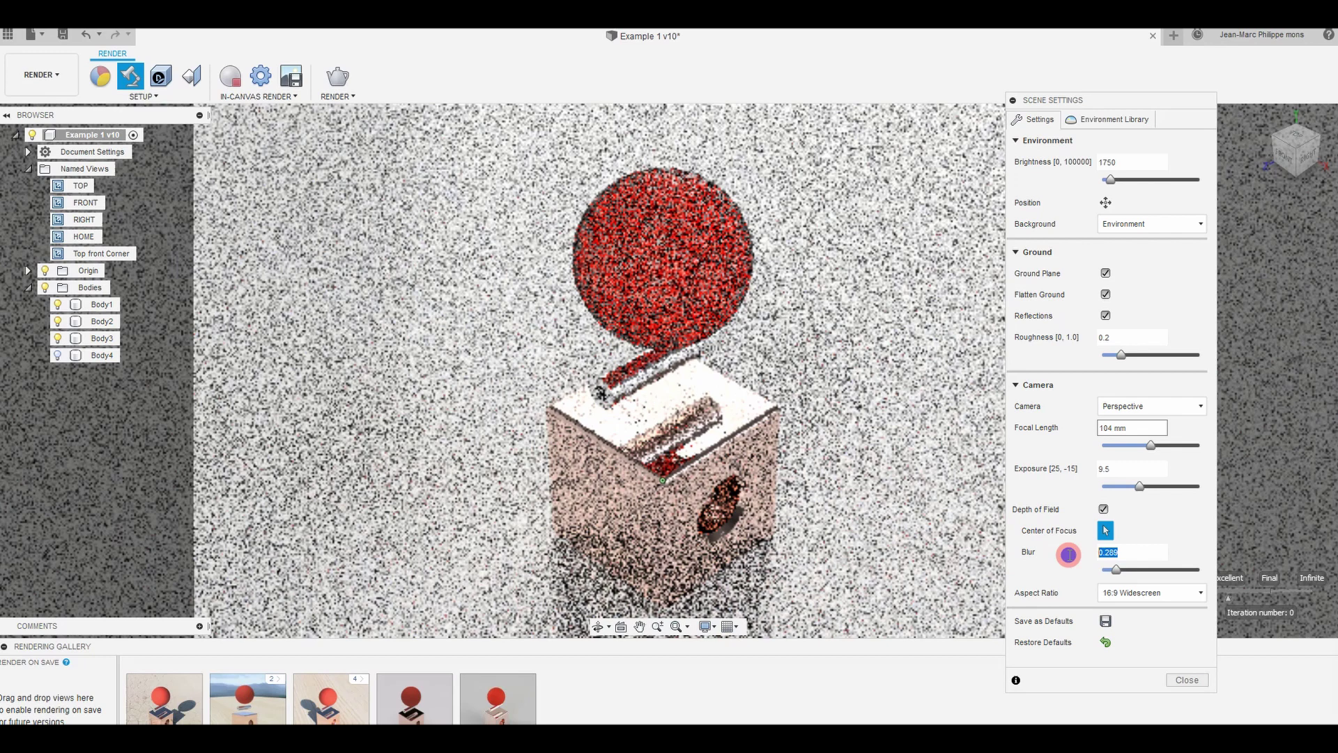
pyautogui.write('0.25')
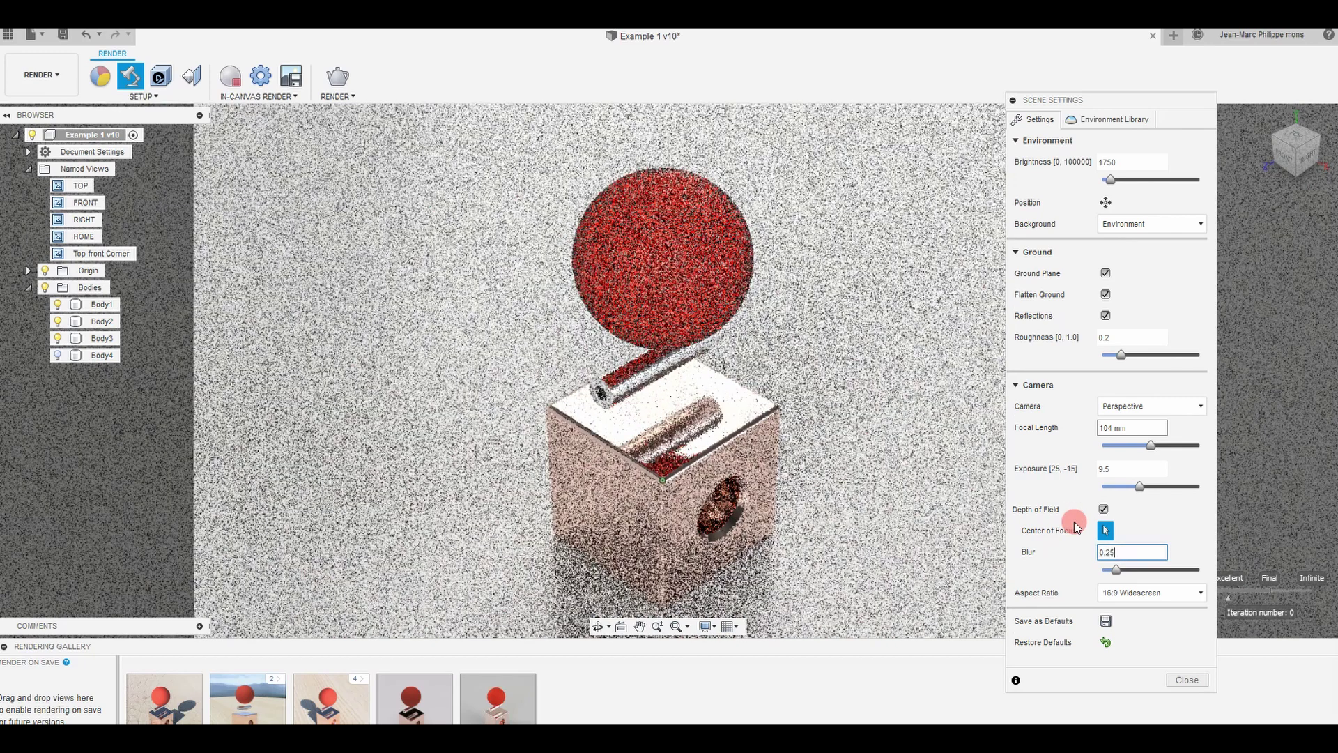
pyautogui.write('0')
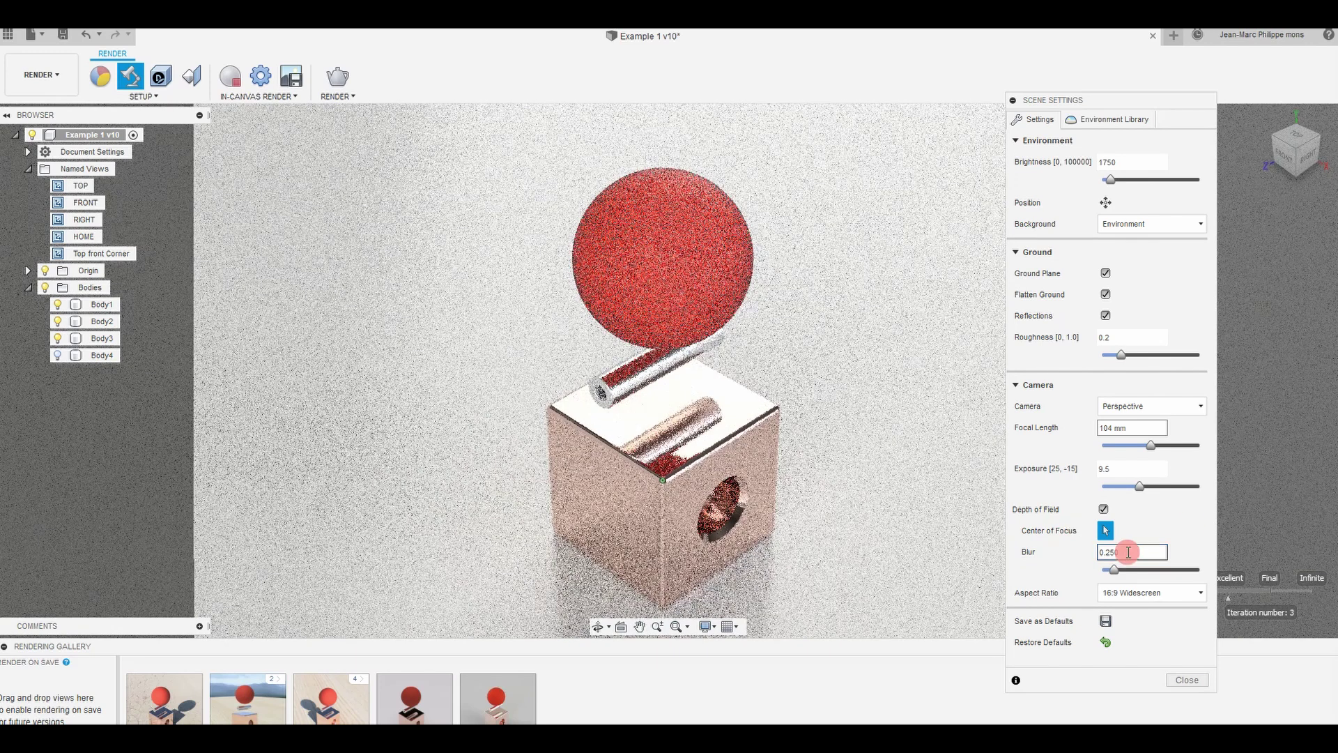
pyautogui.doubleClick(1119, 552)
pyautogui.write('0.35')
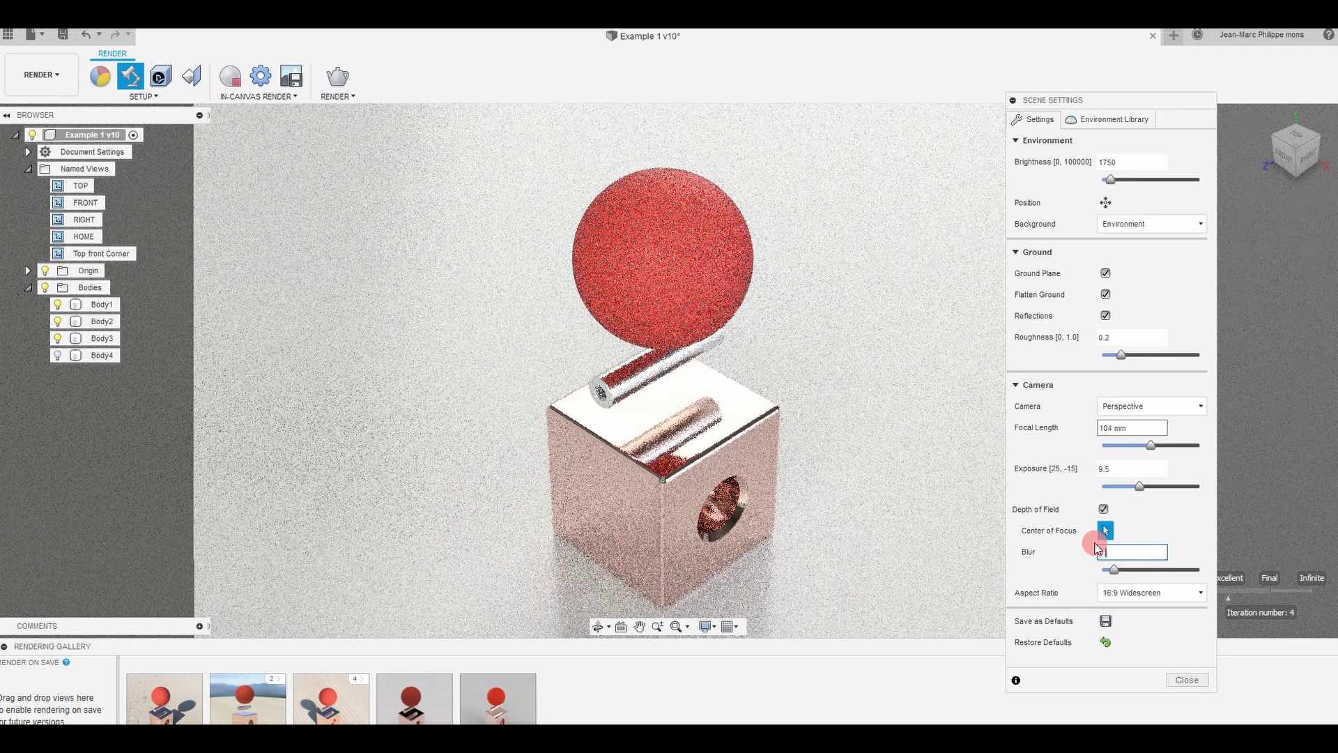
pyautogui.press('Return')
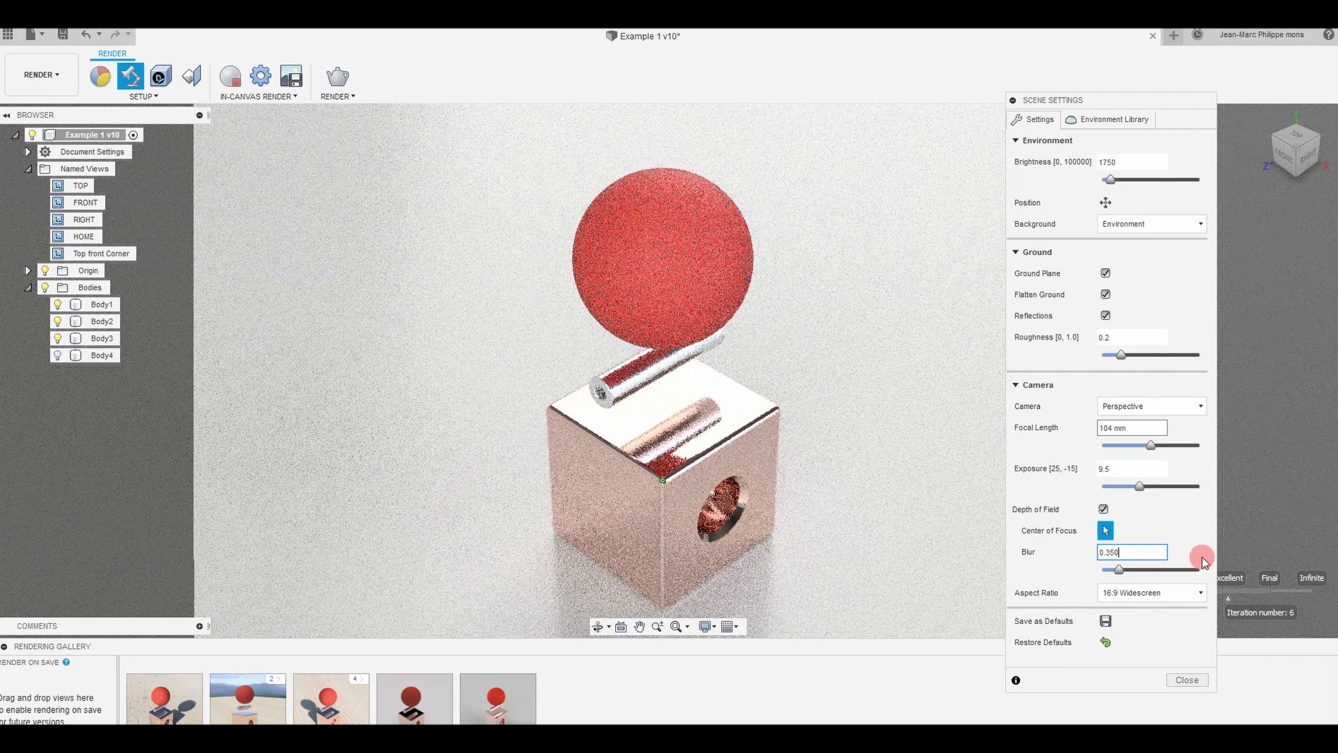
# Close and reopen Scene Settings, then drag the panel to the right screen edge.
pyautogui.click(1188, 680)
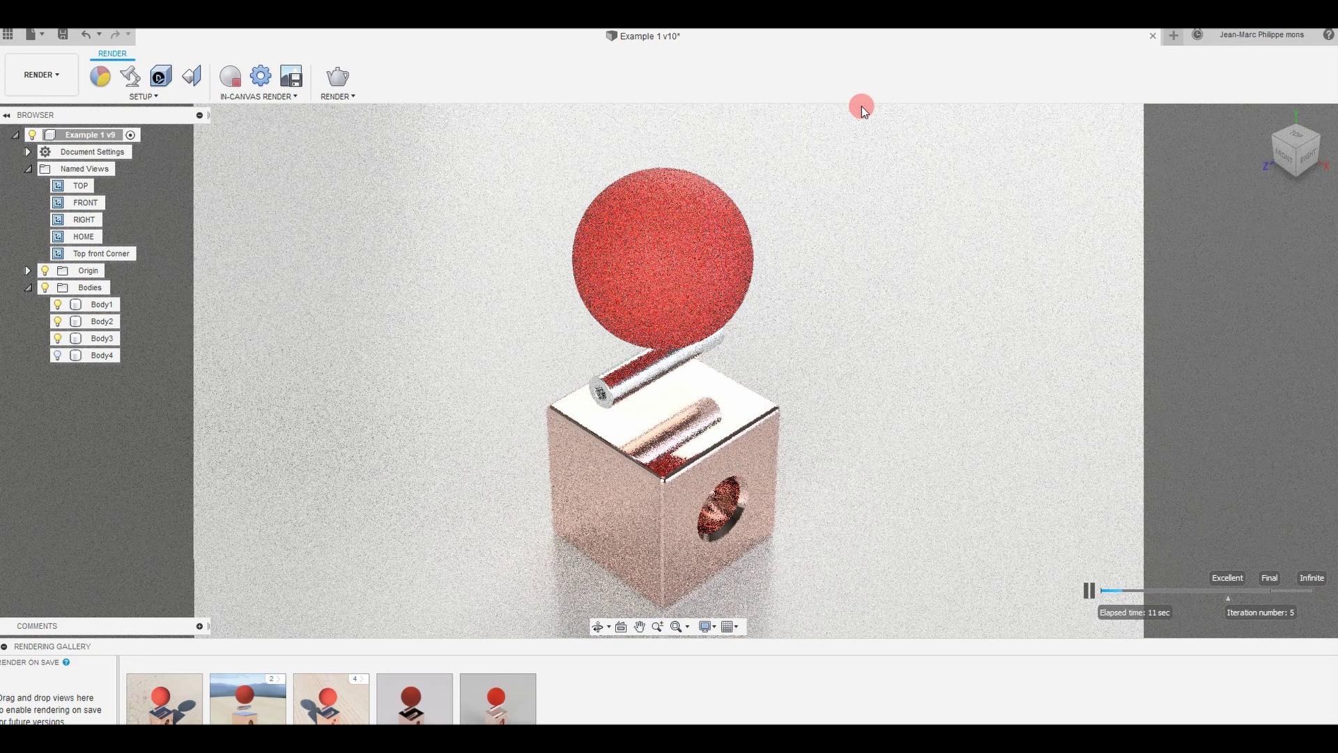
pyautogui.click(130, 75)
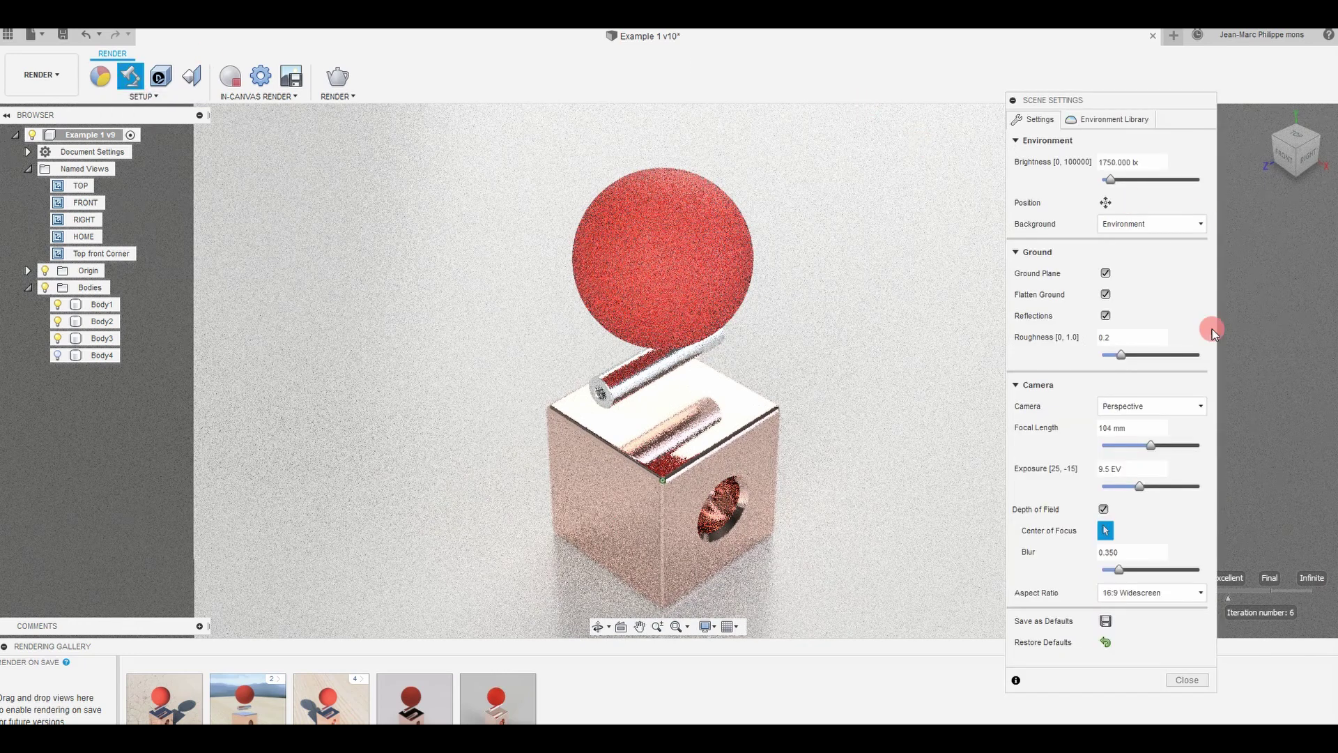
pyautogui.moveTo(1097, 102); pyautogui.dragTo(1259, 73)
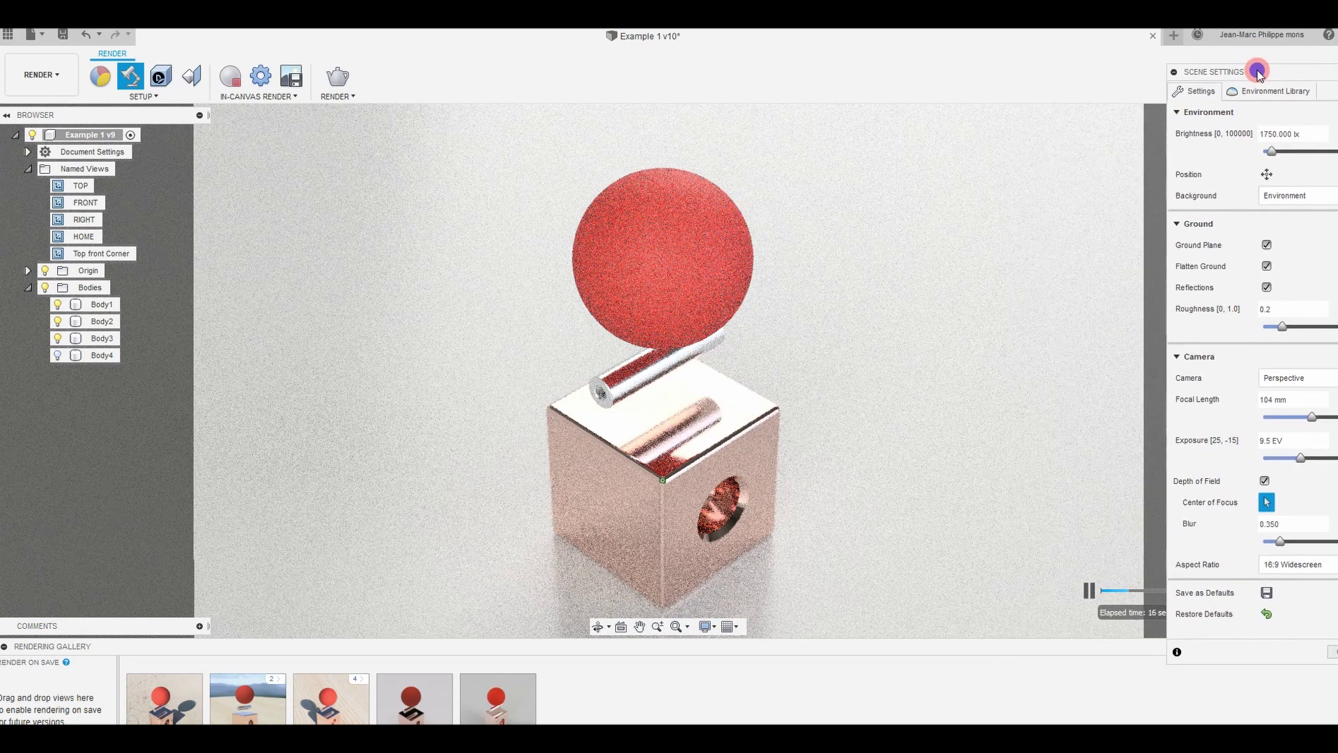
# Preview the render framed at 5:4, 4:5, Viewport, 1:1 and 4:3 aspect ratios.
pyautogui.click(1296, 564)
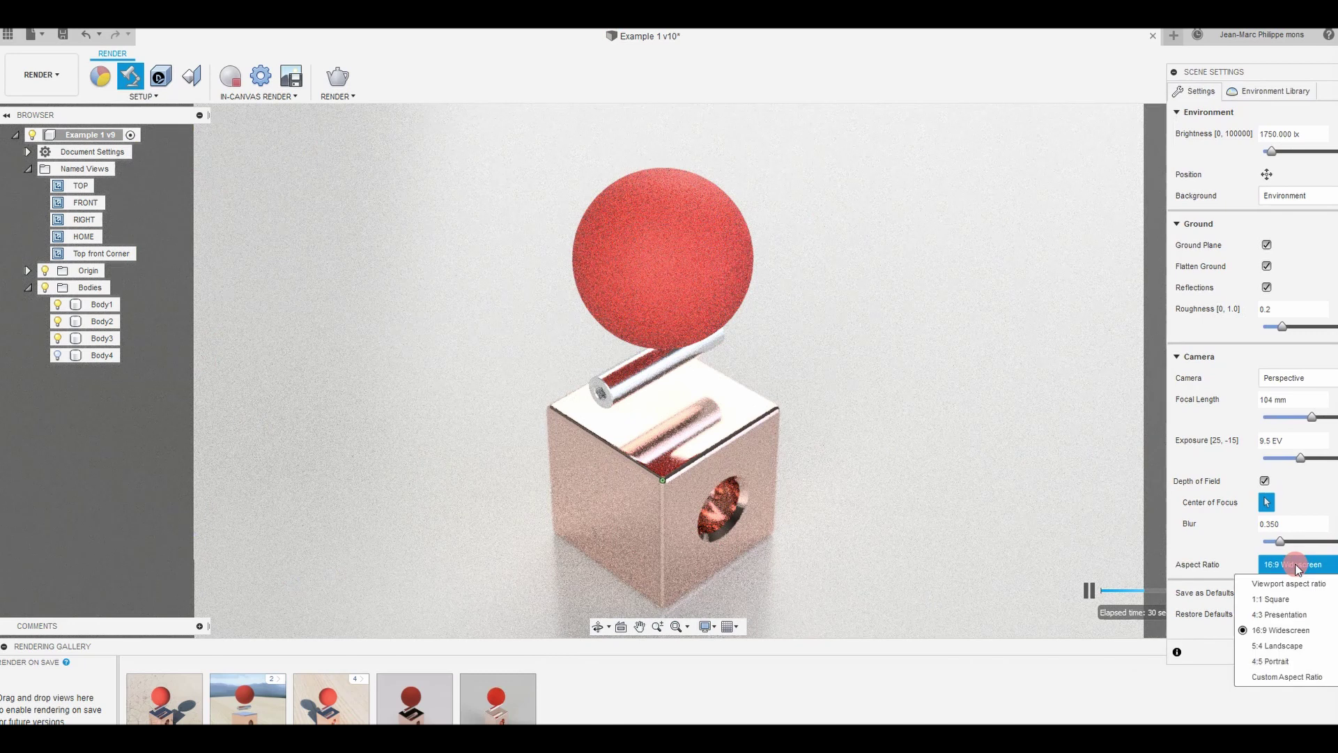
pyautogui.click(1300, 646)
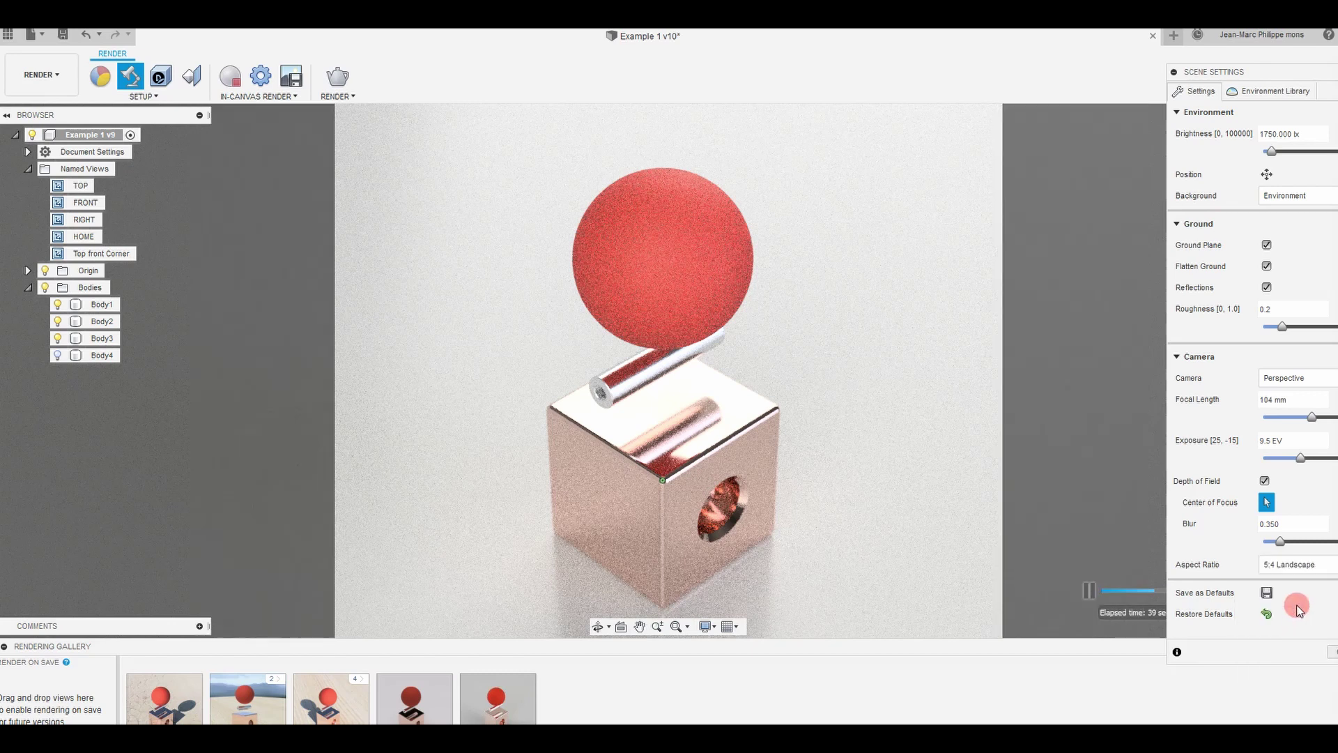
pyautogui.click(1301, 564)
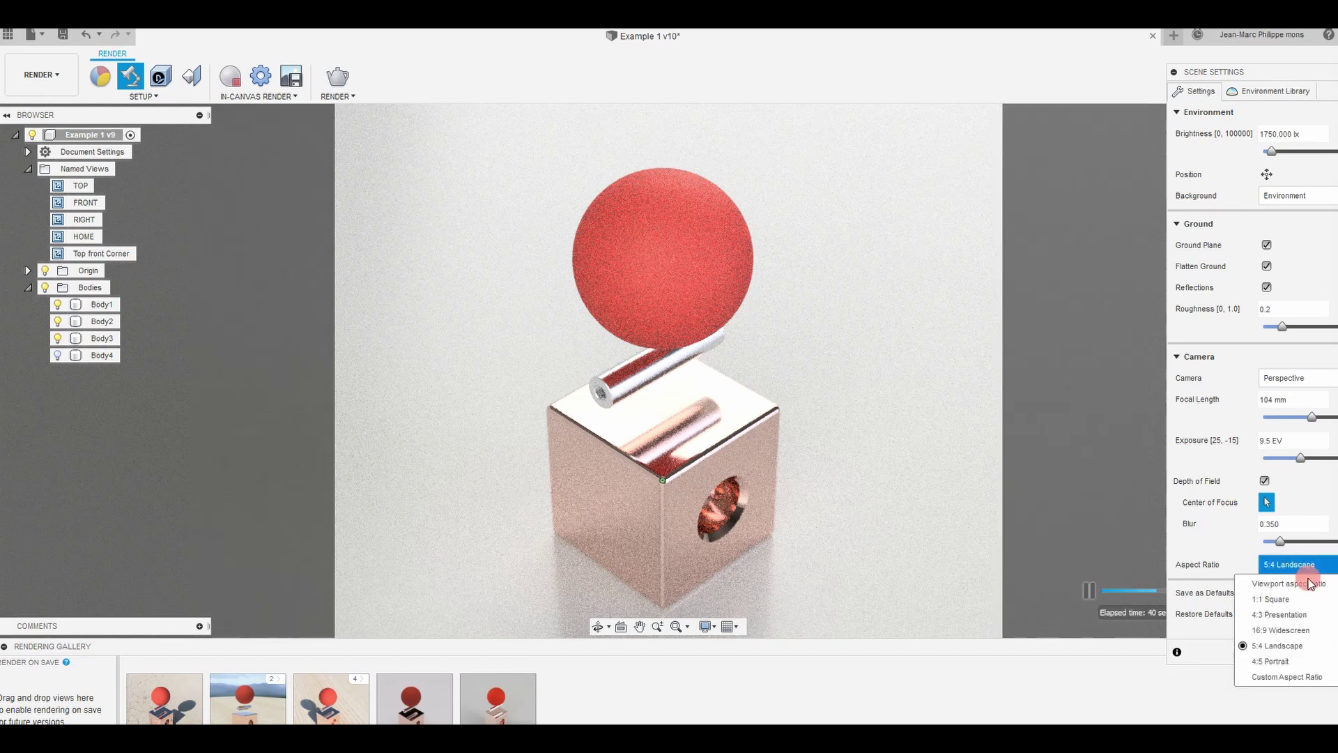
pyautogui.click(1313, 660)
pyautogui.click(1311, 565)
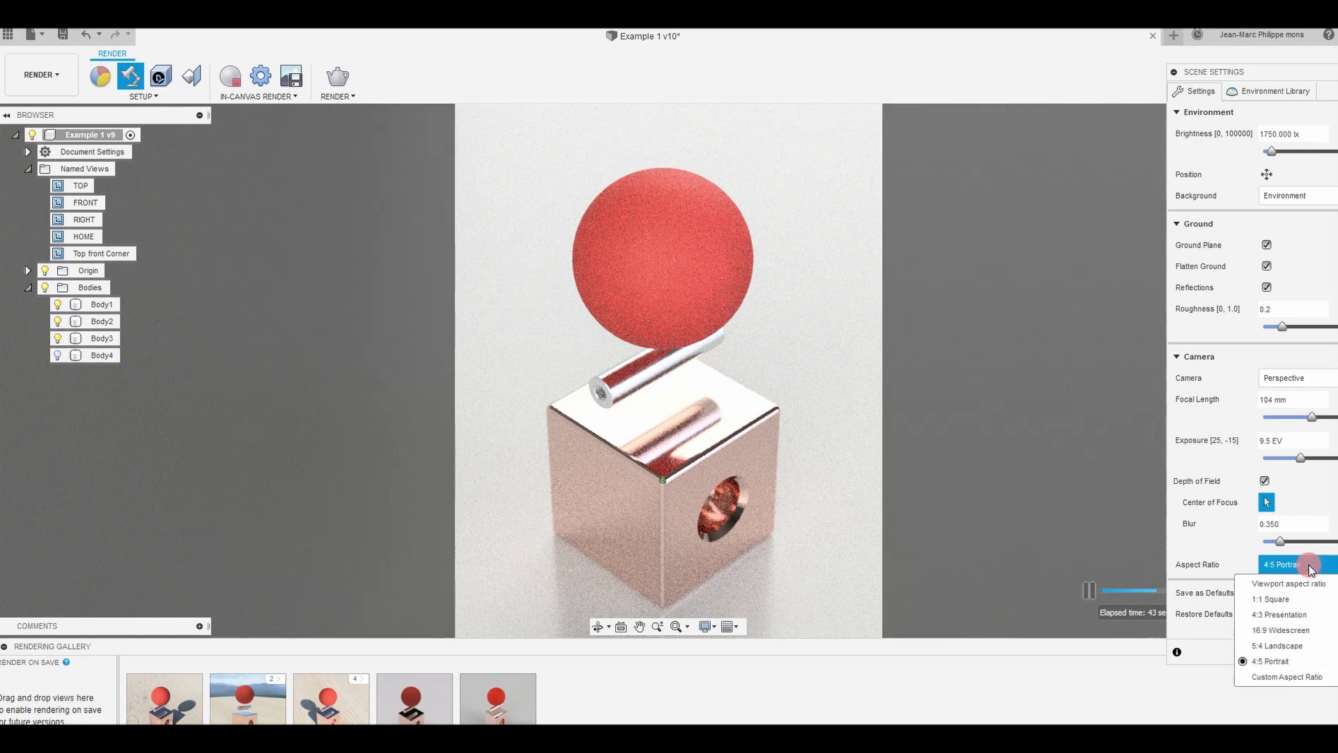
pyautogui.click(1306, 585)
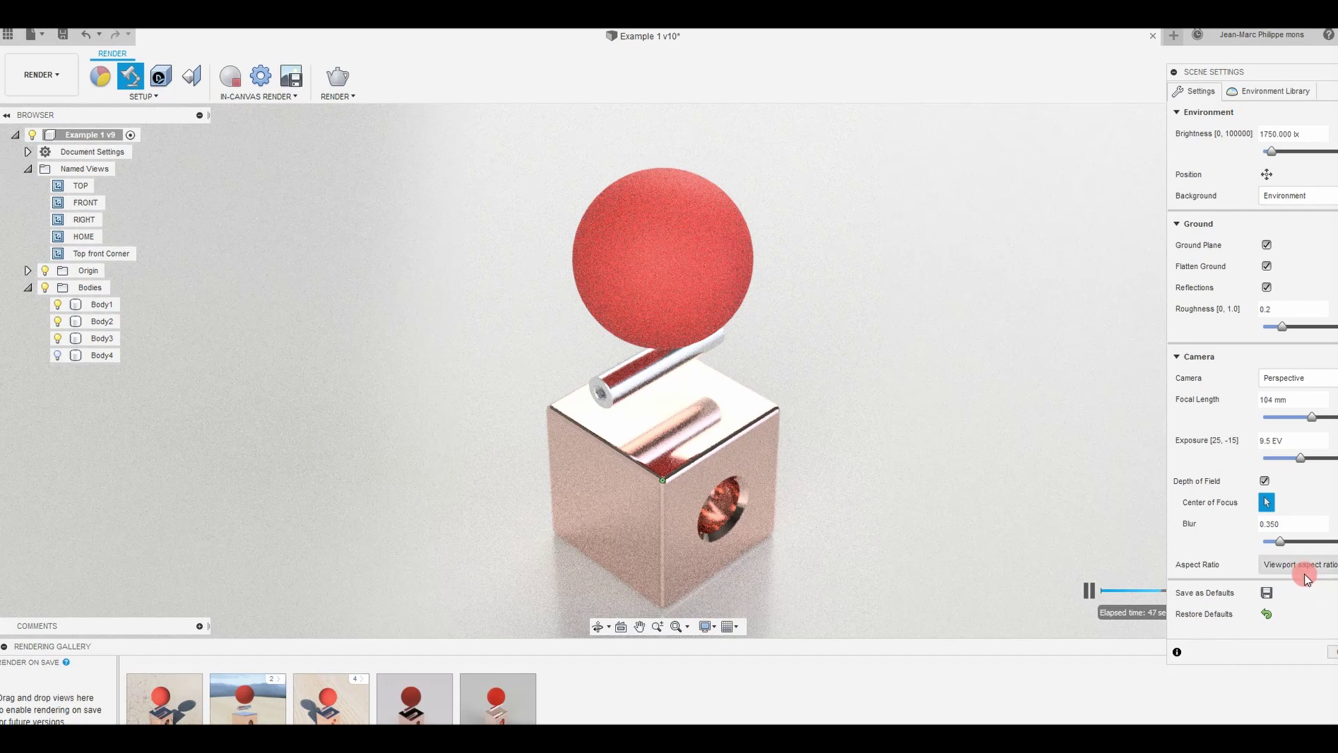
pyautogui.click(1308, 567)
pyautogui.click(1276, 598)
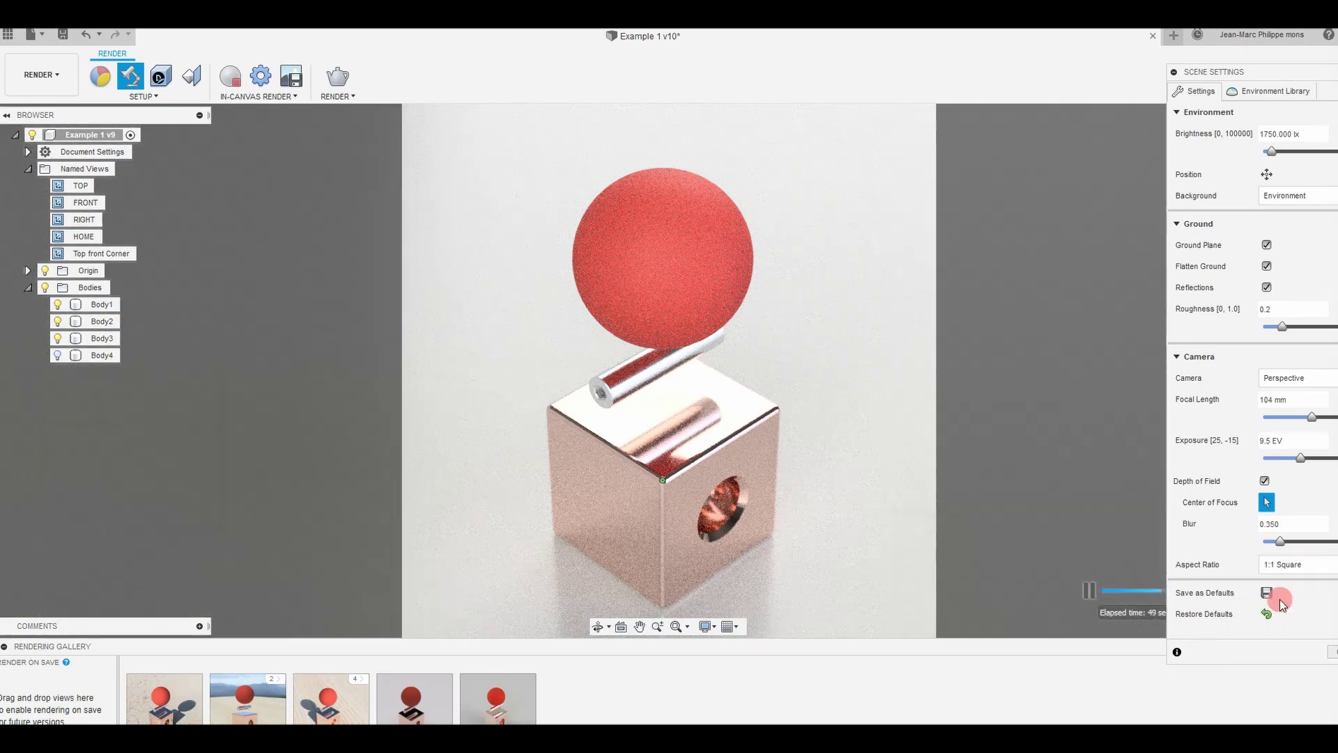
pyautogui.click(1296, 566)
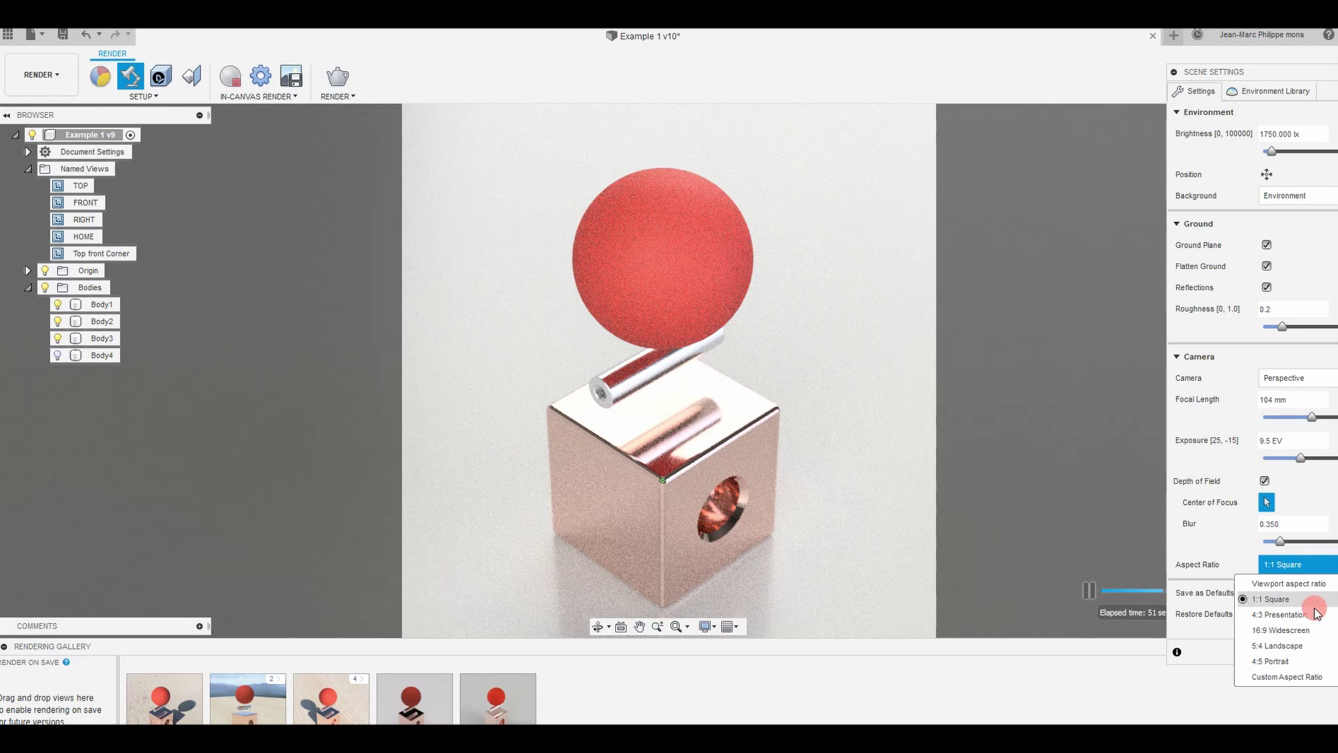
pyautogui.click(1311, 612)
# Set the aspect ratio back to 16:9 Widescreen and bring the panel fully on screen.
pyautogui.click(1301, 564)
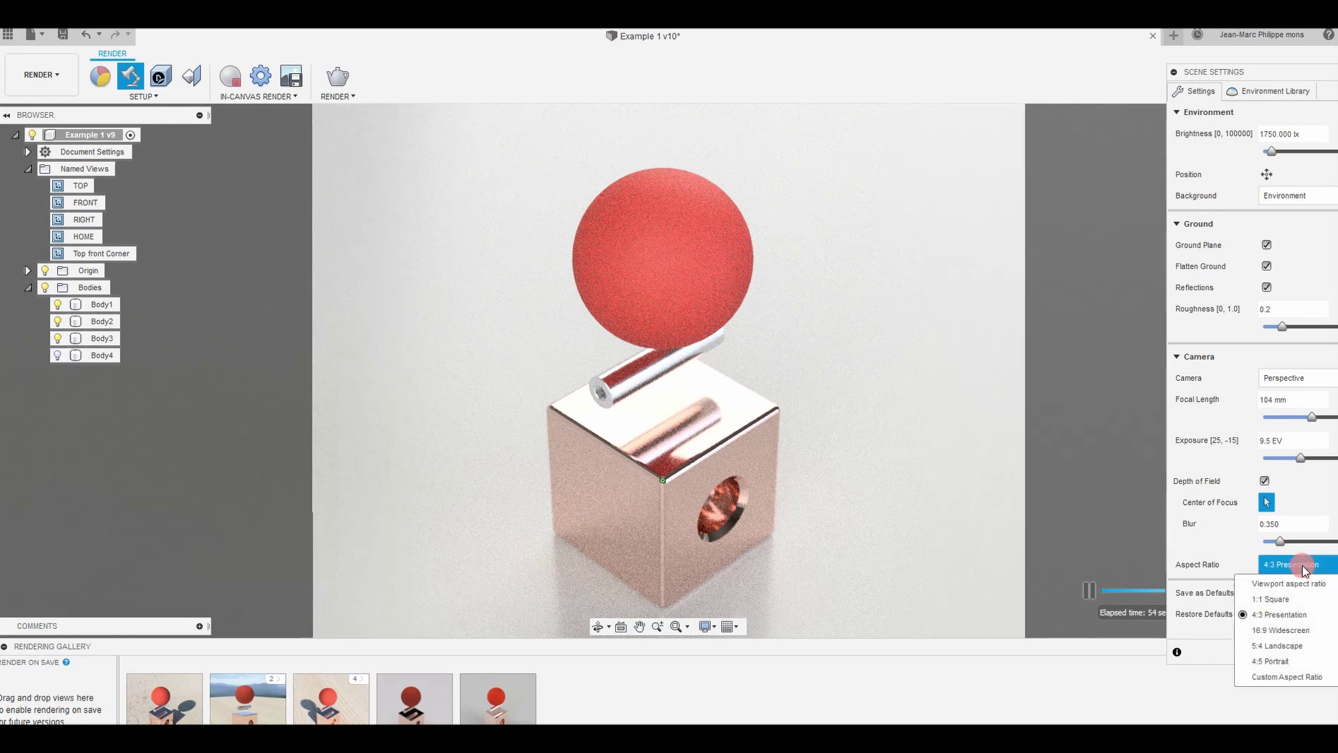
pyautogui.click(1304, 630)
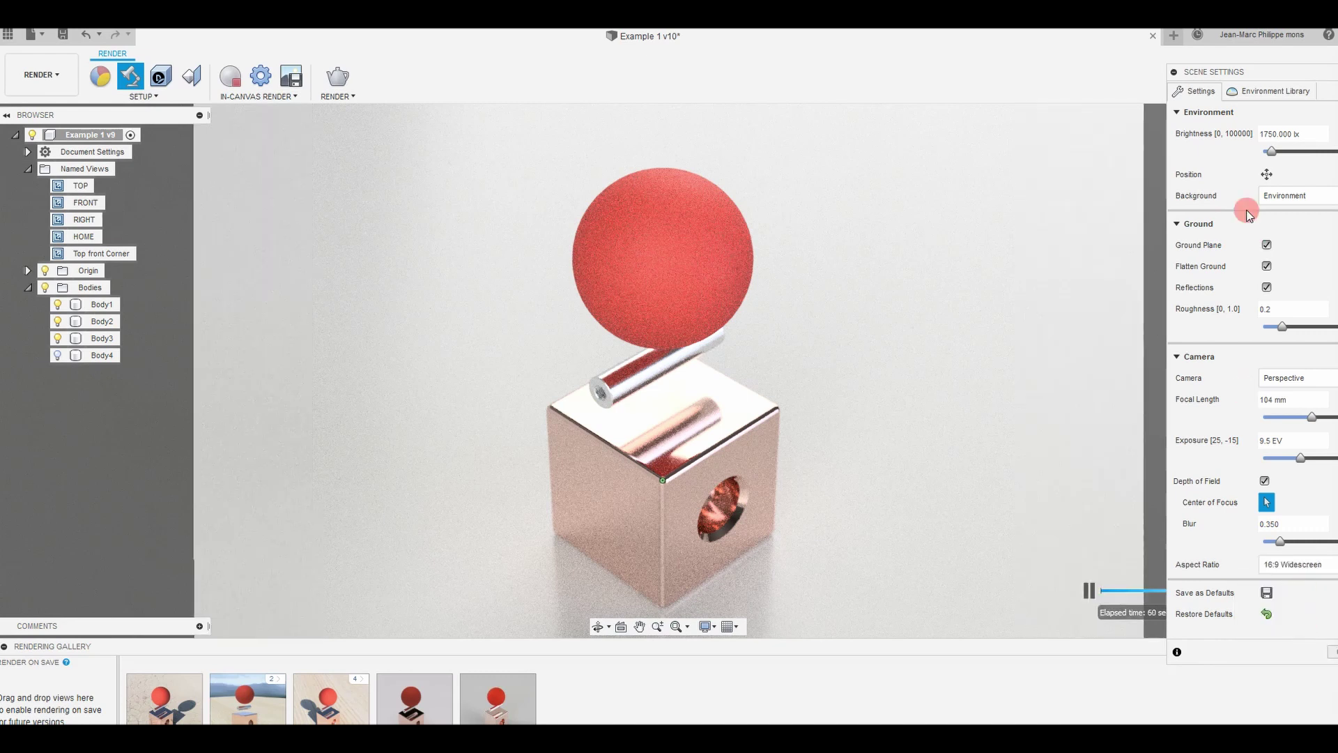
pyautogui.moveTo(1240, 68); pyautogui.dragTo(1228, 51)
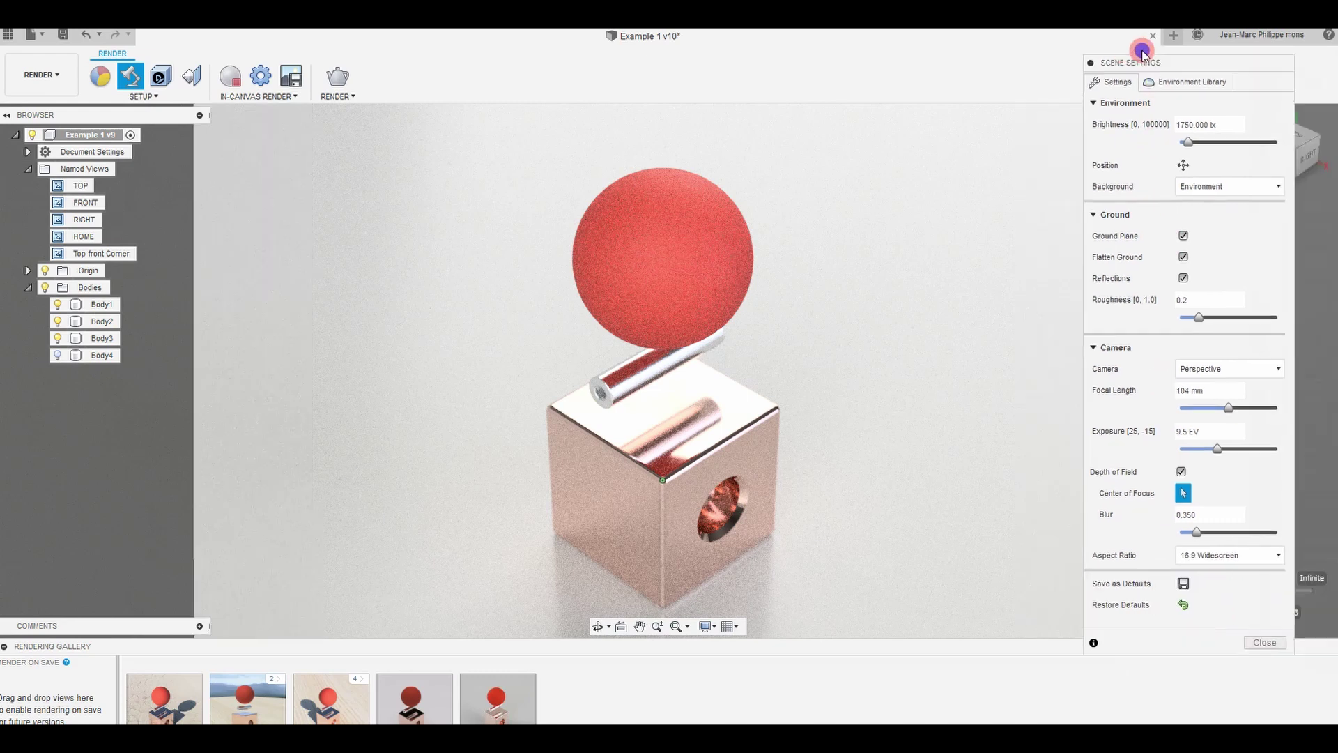
# Close Scene Settings, stop the in-canvas render, and bring up the Render Settings dialog.
pyautogui.click(1249, 634)
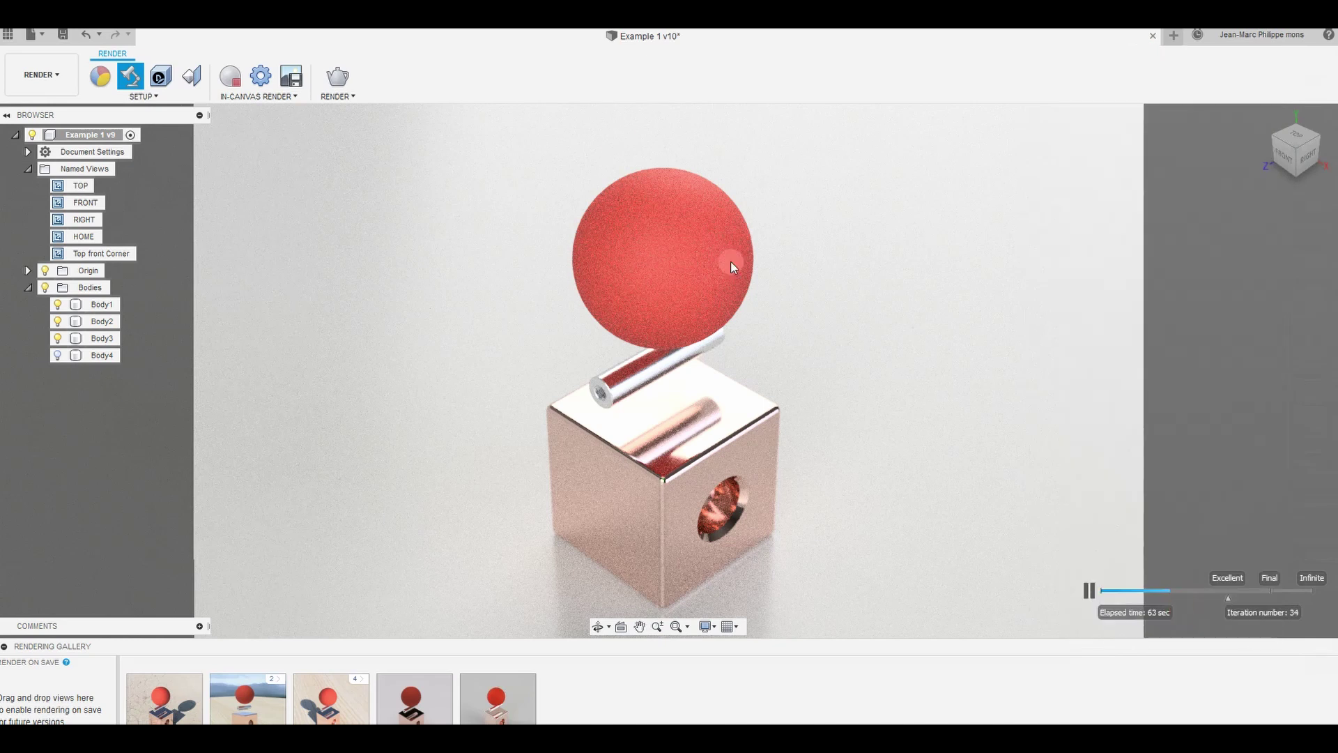
pyautogui.click(232, 77)
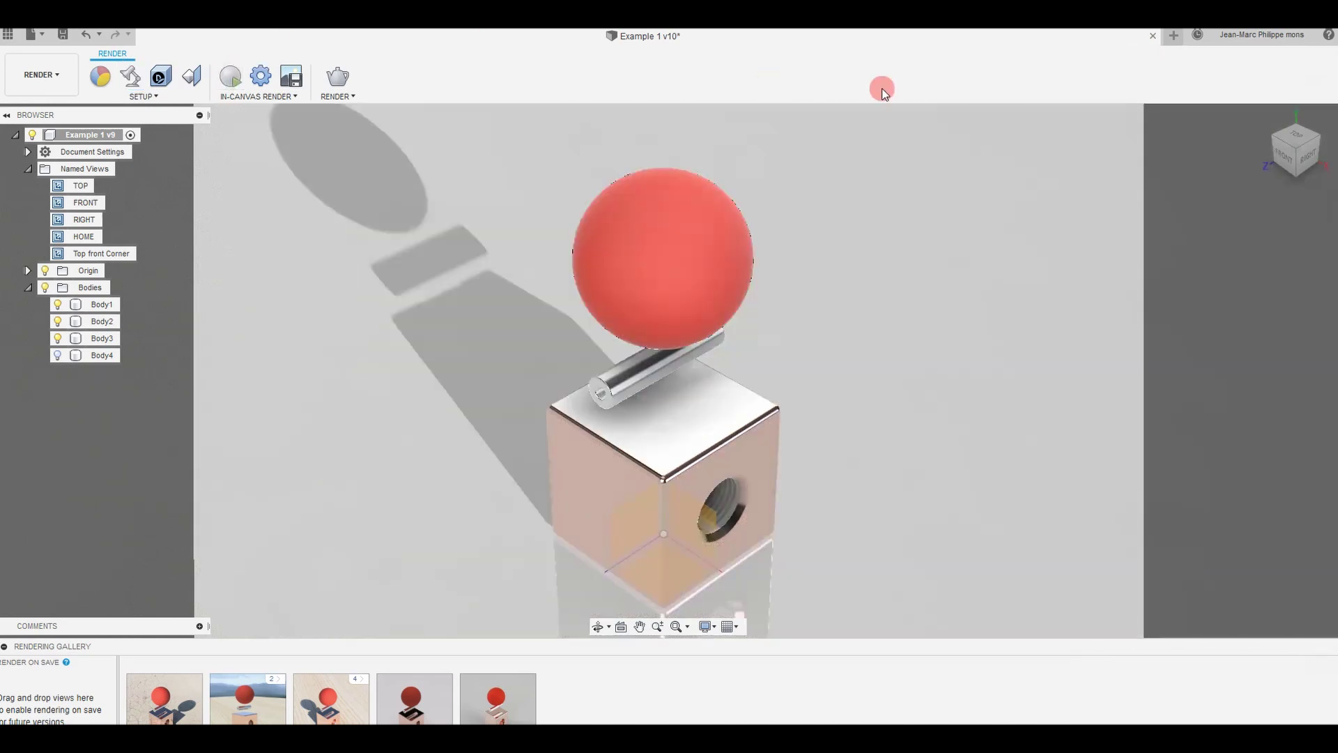
pyautogui.click(337, 74)
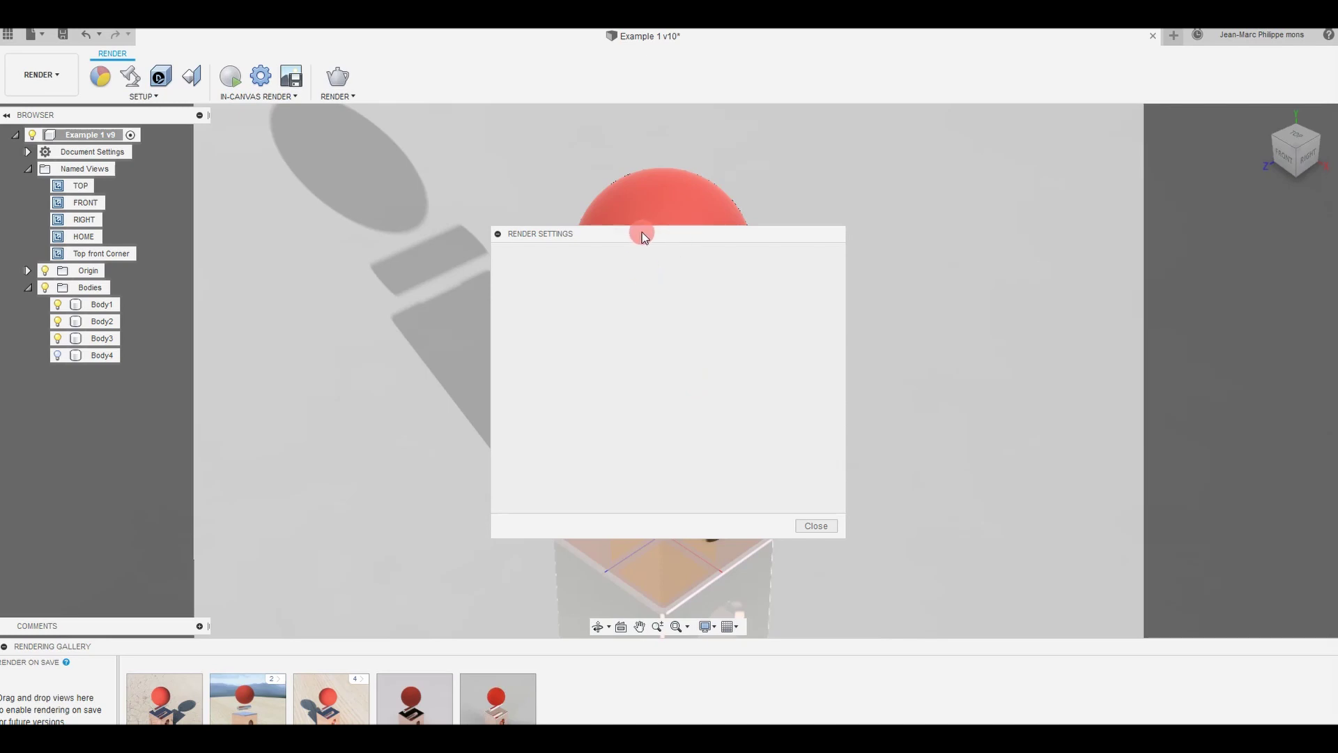
# Start an 800 x 600 render on the Local Renderer at Final quality.
pyautogui.click(519, 268)
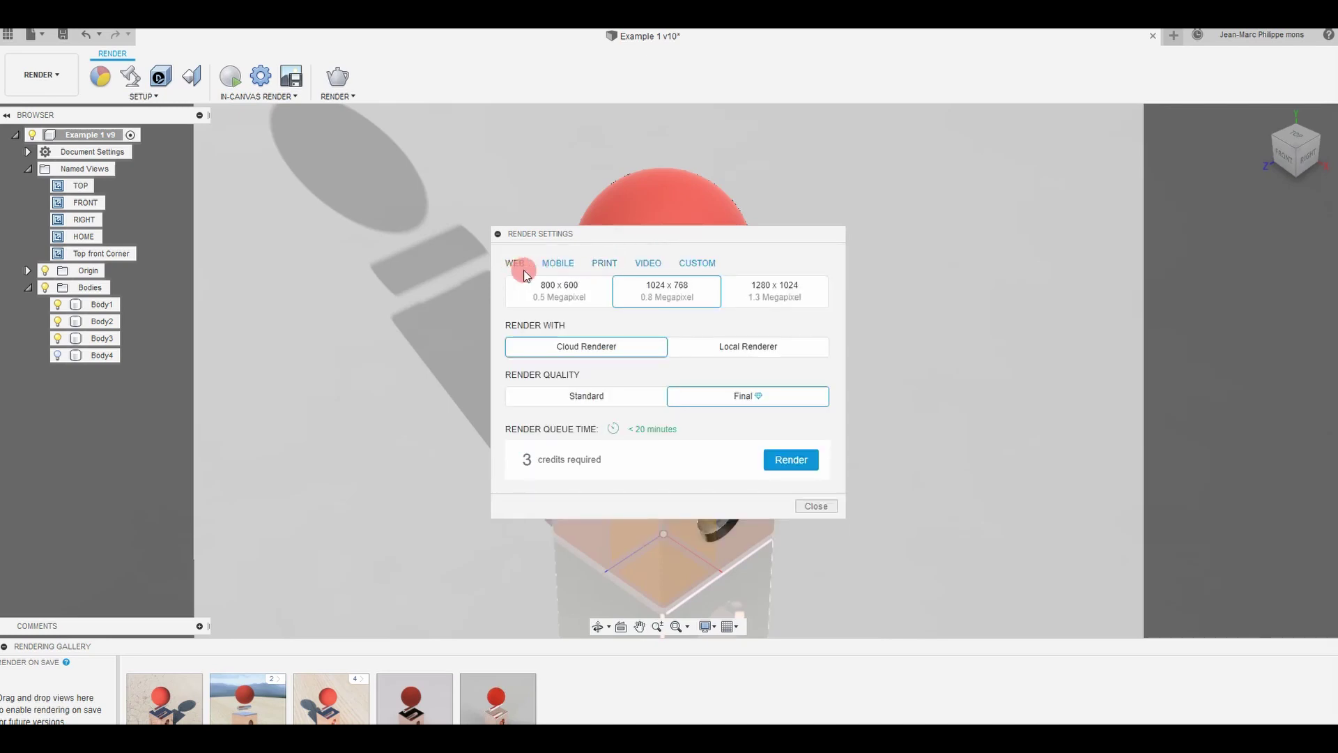
pyautogui.click(555, 288)
pyautogui.click(726, 348)
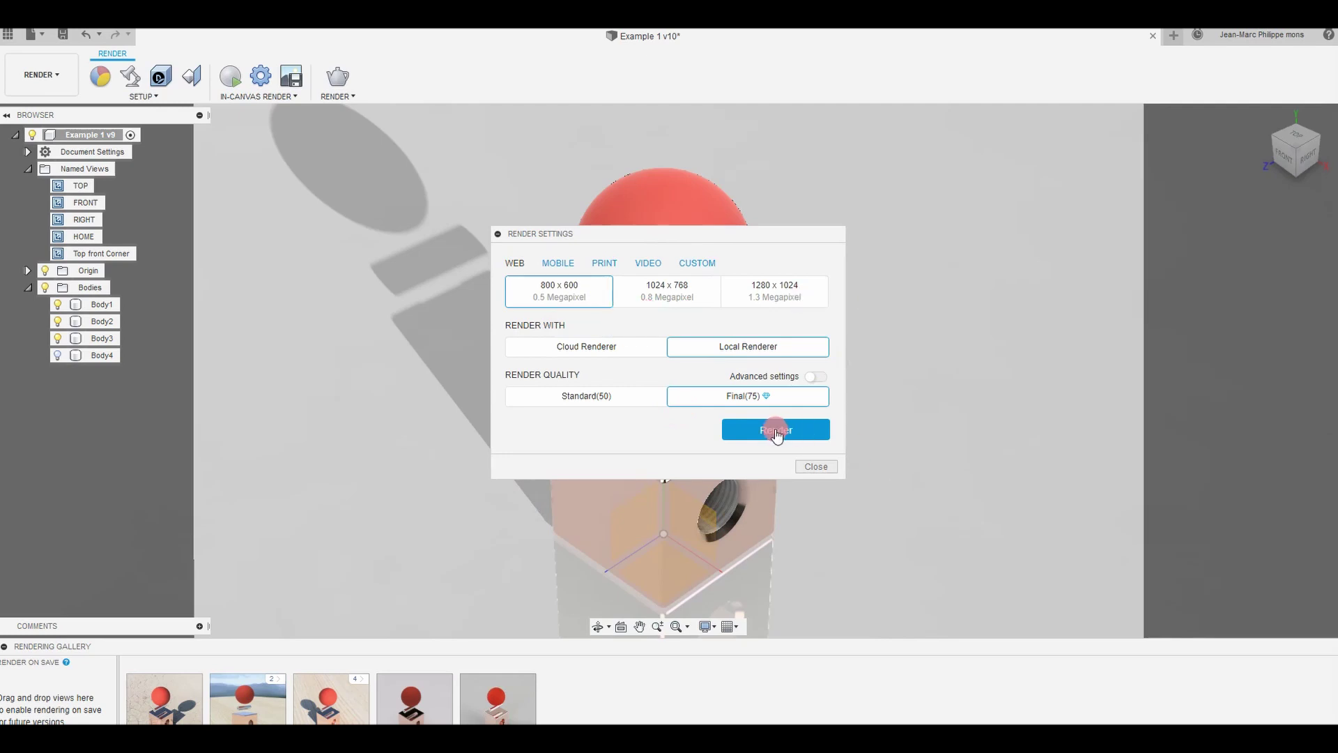
pyautogui.click(817, 466)
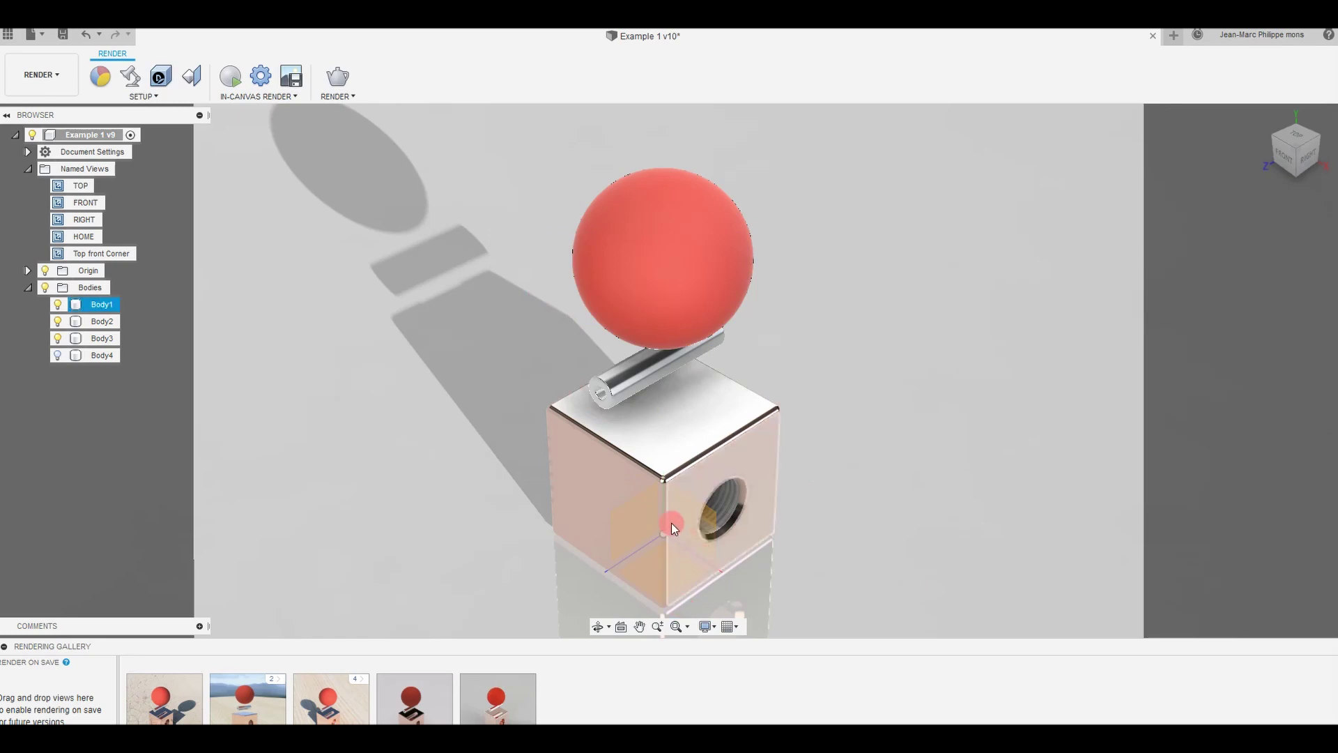
# Switch windows with Alt+Tab to view the finished render in Windows Photos.
pyautogui.click(670, 651)
pyautogui.hotkey('alt', 'Tab')
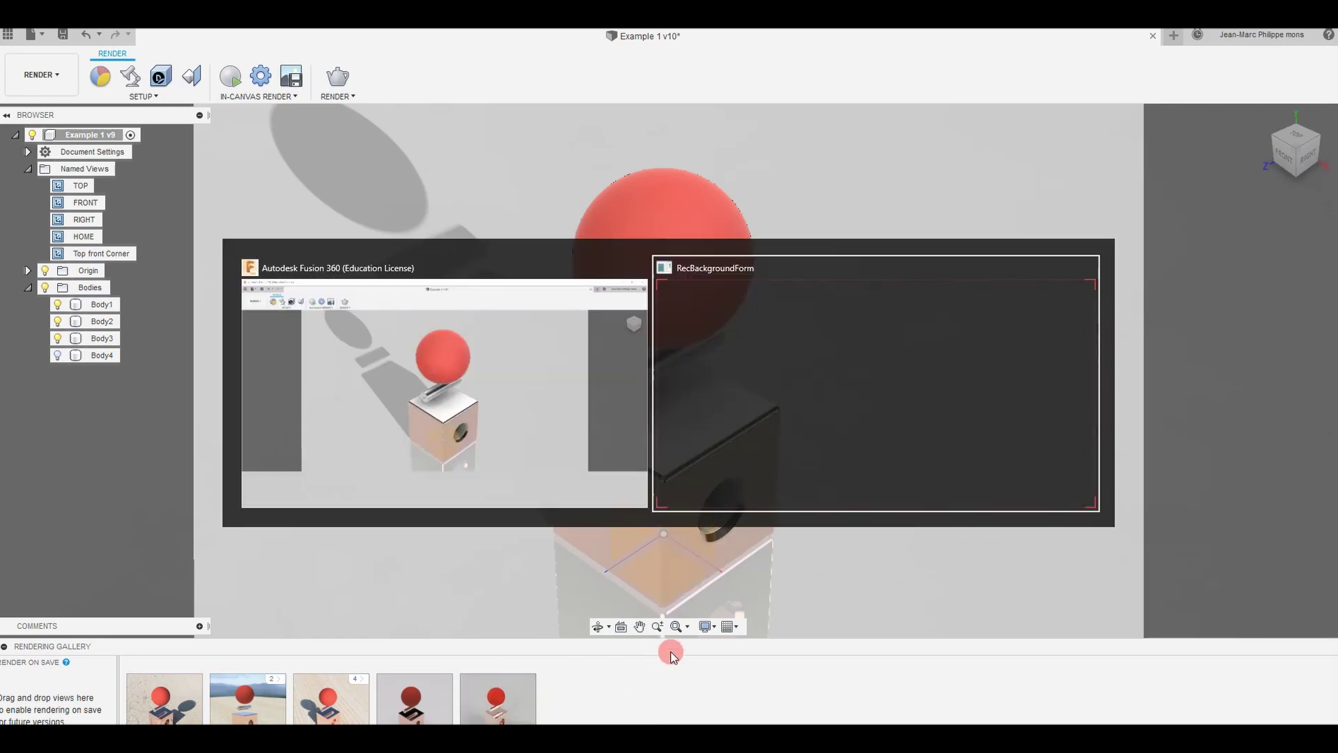